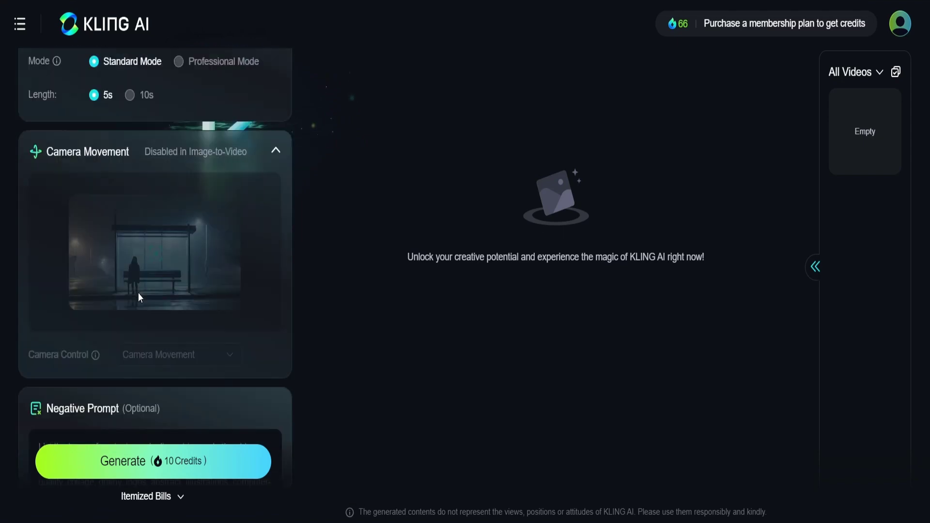
- Generate a 5-second Standard Mode video from the foggy deserted bus stop image without a prompt
scroll(138, 293, "down", 4)
scroll(138, 297, "down", 1)
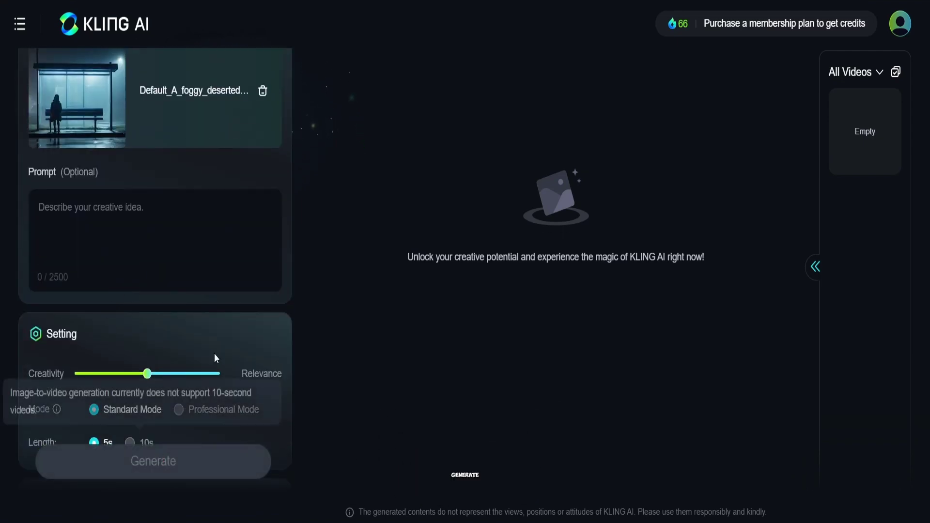
scroll(179, 220, "up", 3)
scroll(181, 221, "up", 3)
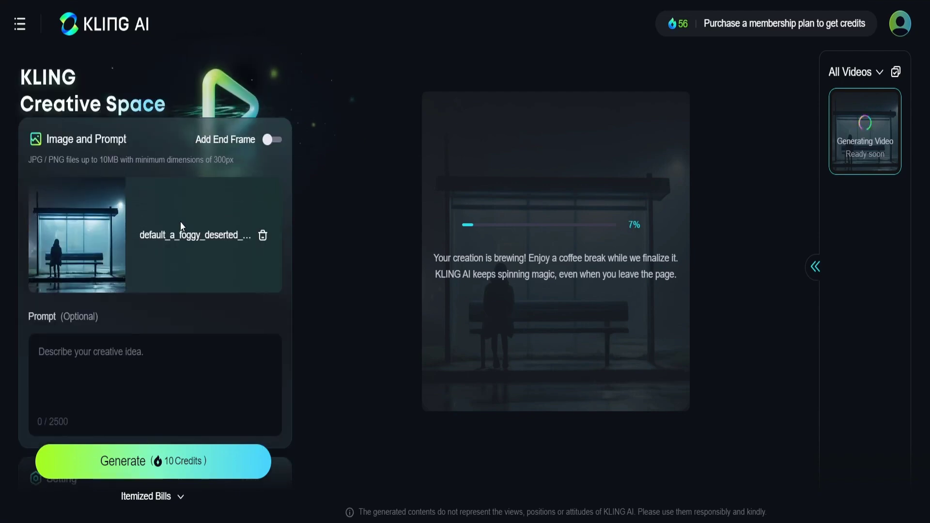
- Replace the source image with the ghostly woman pictures from the images folder and generate a video from them
left_click(262, 235)
left_click(251, 234)
double_click(631, 224)
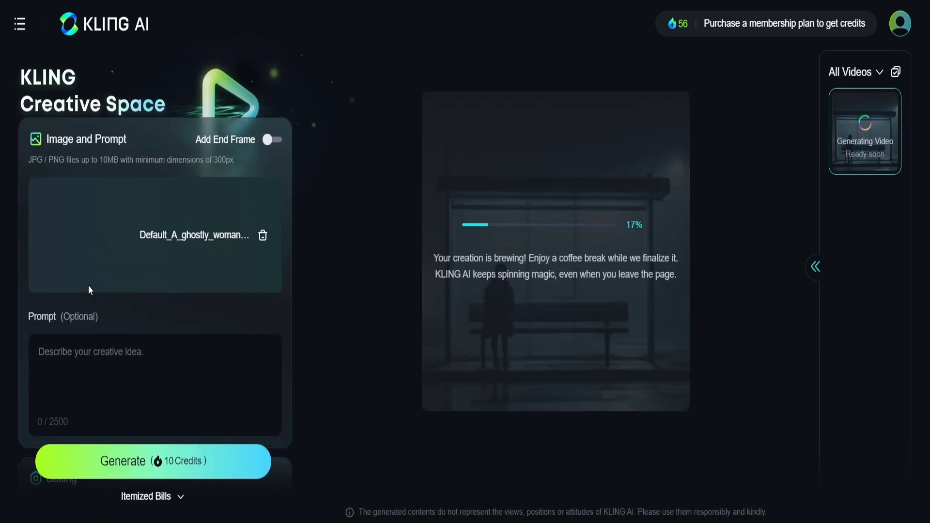
left_click(153, 461)
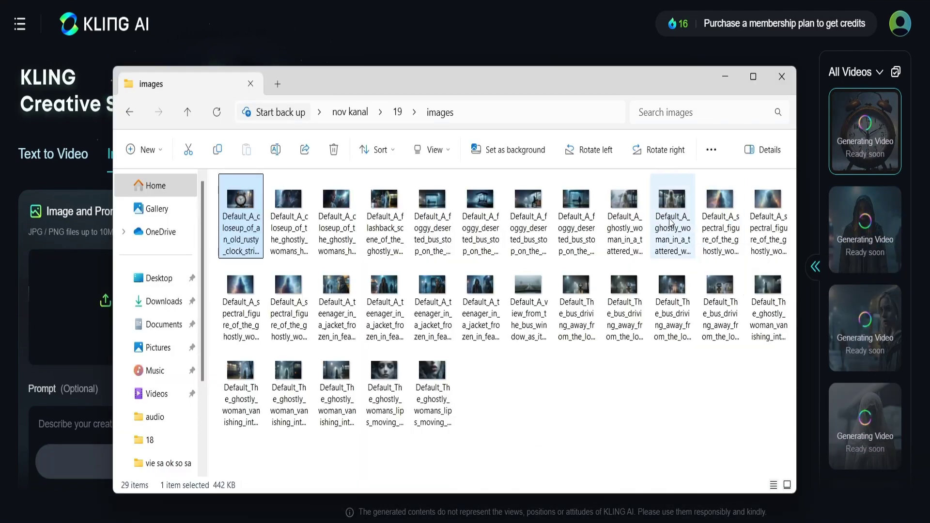
double_click(671, 222)
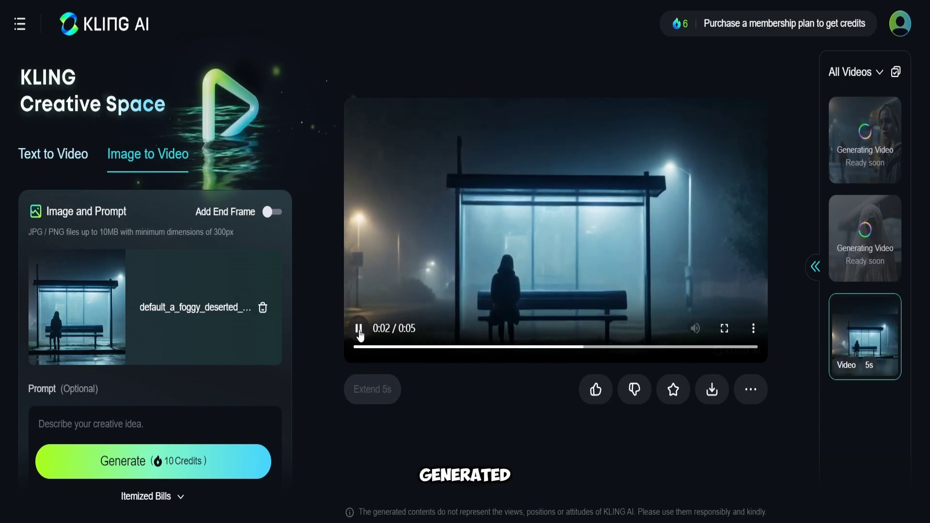
- Give the finished 5-second bus stop video a thumbs-up and download it
left_click(359, 330)
left_click(595, 390)
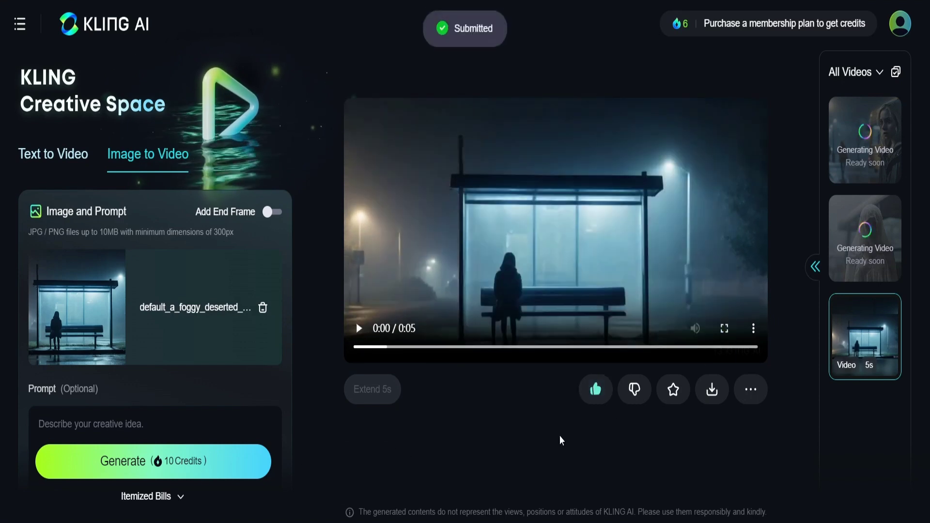
left_click(712, 389)
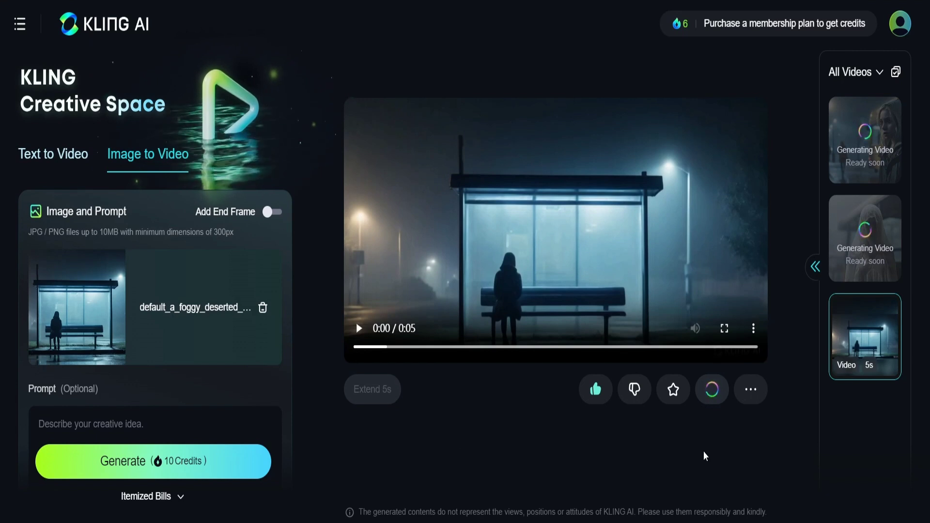
left_click(864, 237)
left_click(582, 231)
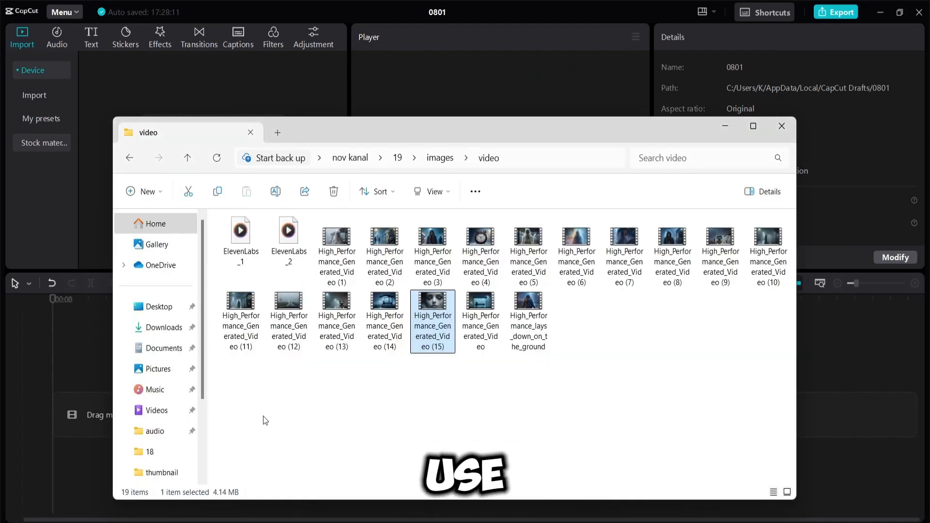
- Import all generated videos and ElevenLabs narrations from the video folder into the CapCut project, and put ElevenLabs_1.mp3 at the start of the timeline
left_click_drag(245, 401, 789, 214)
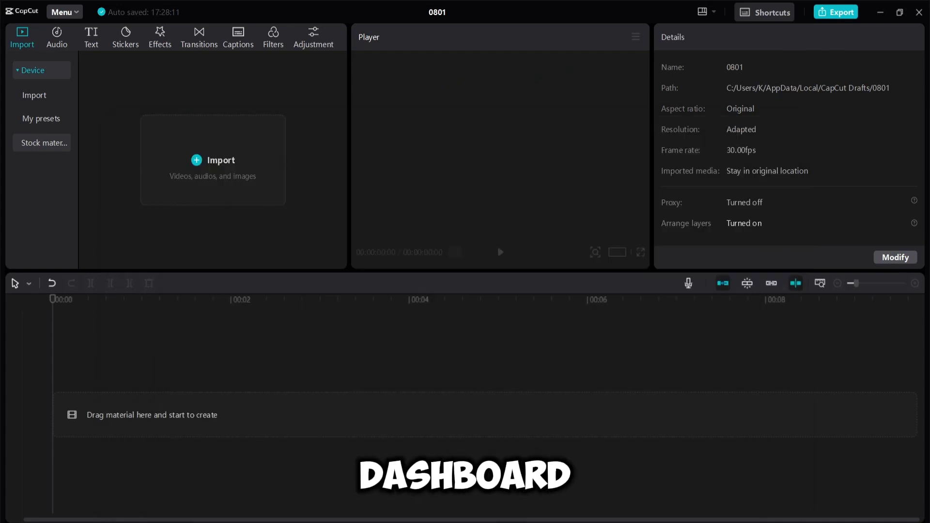
left_click_drag(633, 514, 236, 166)
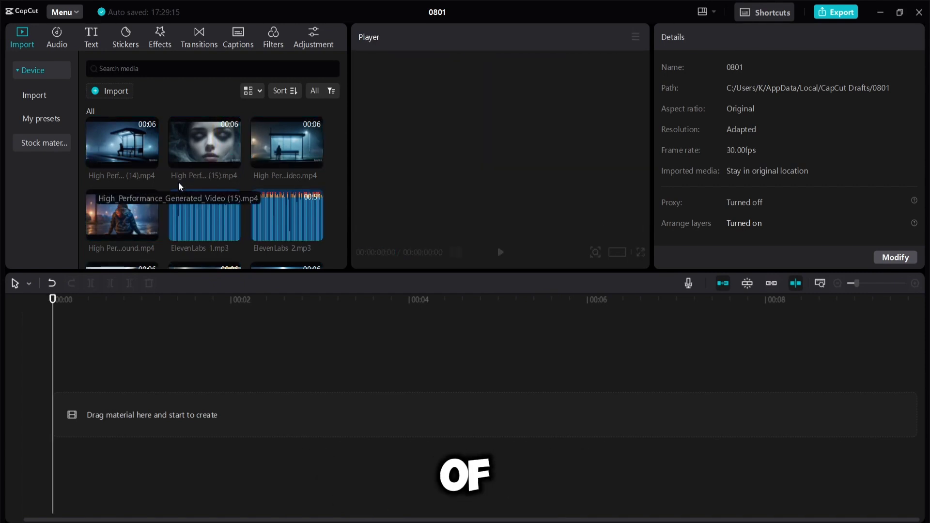
left_click_drag(200, 210, 85, 410)
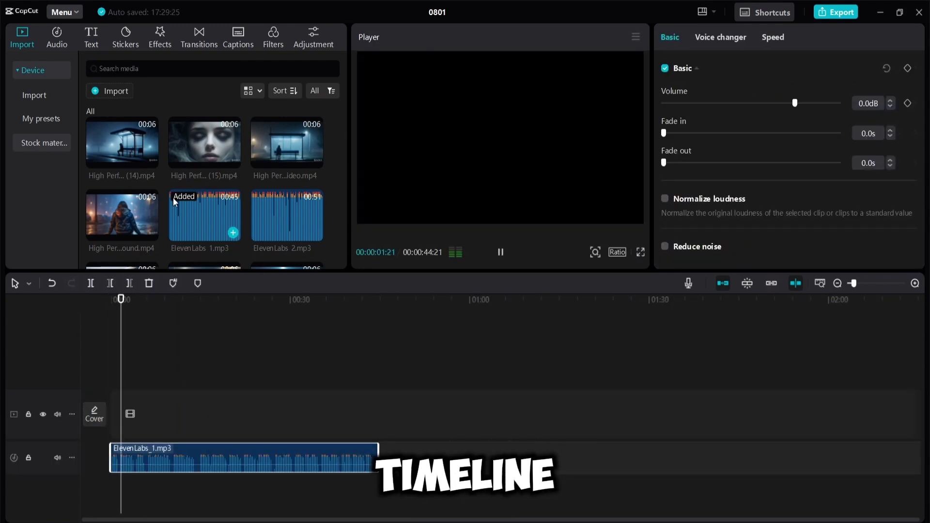
key("space")
- Place High_Performance_Generated_Video (14) at the start of the video track and play it against the narration
left_click_drag(112, 146, 131, 416)
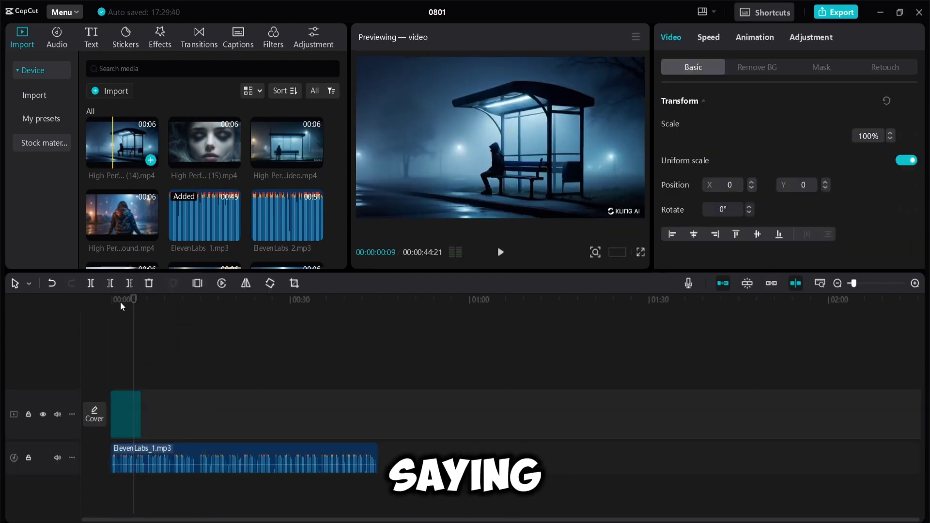
left_click(120, 301)
key("space")
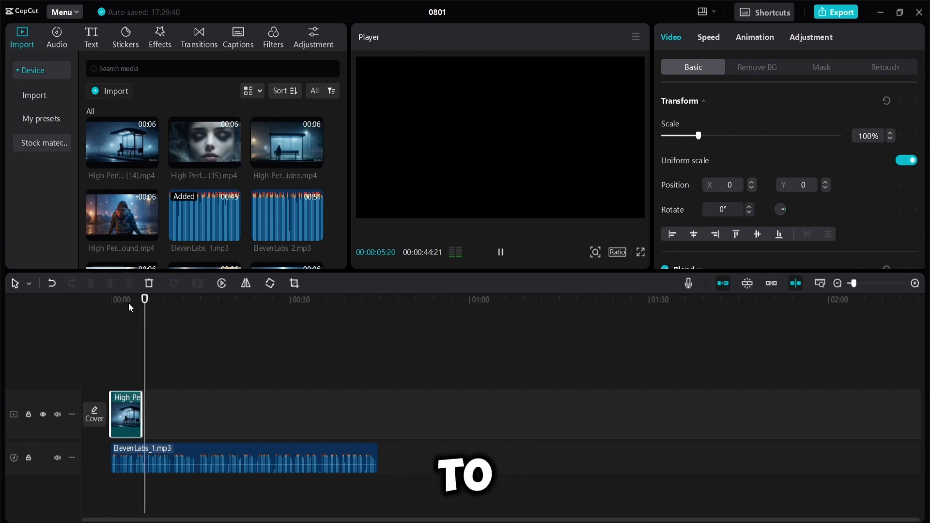
key("space")
- Listen on to the narration and add the matching clip High_Performance_Generated_Video (10) after the first clip
scroll(199, 258, "down", 5)
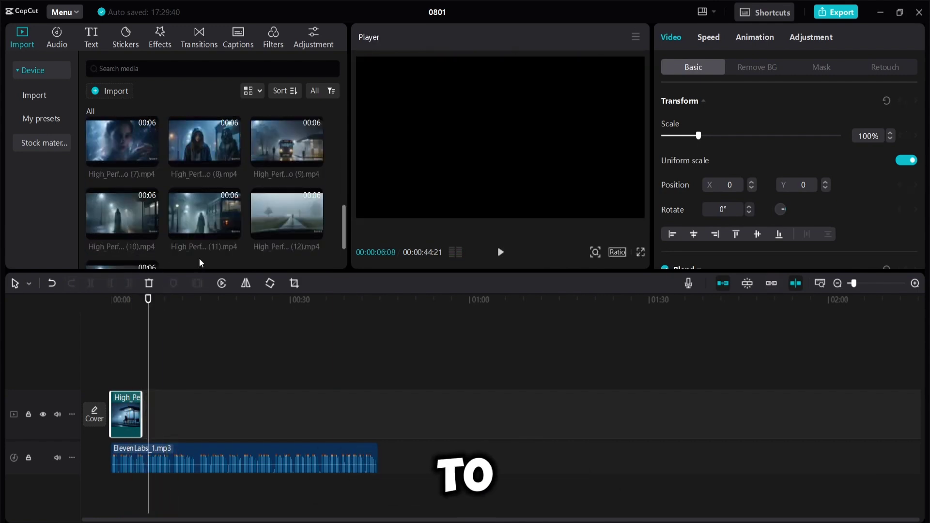
scroll(199, 263, "up", 5)
key("space")
scroll(199, 194, "down", 5)
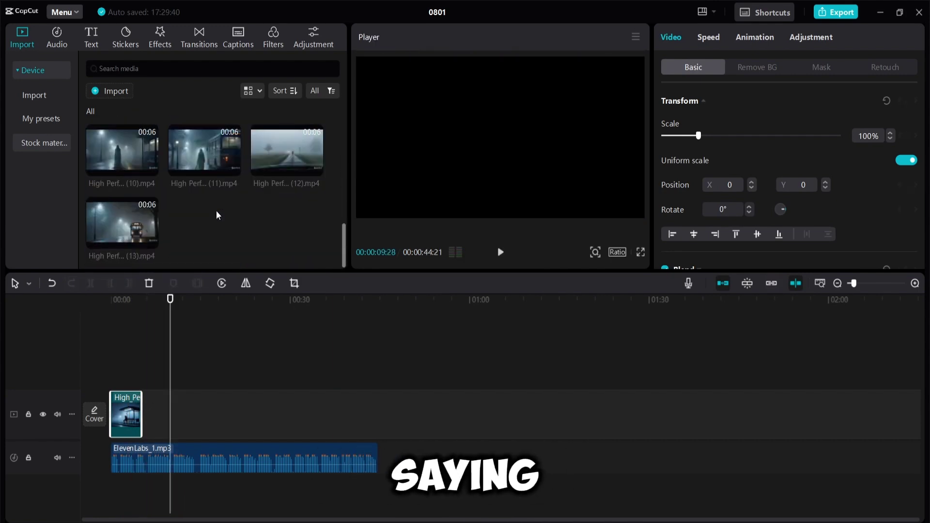
left_click_drag(122, 150, 156, 414)
- Slow the first bus stop clip to 0.8x speed and play back both clips with the narration
left_click(125, 312)
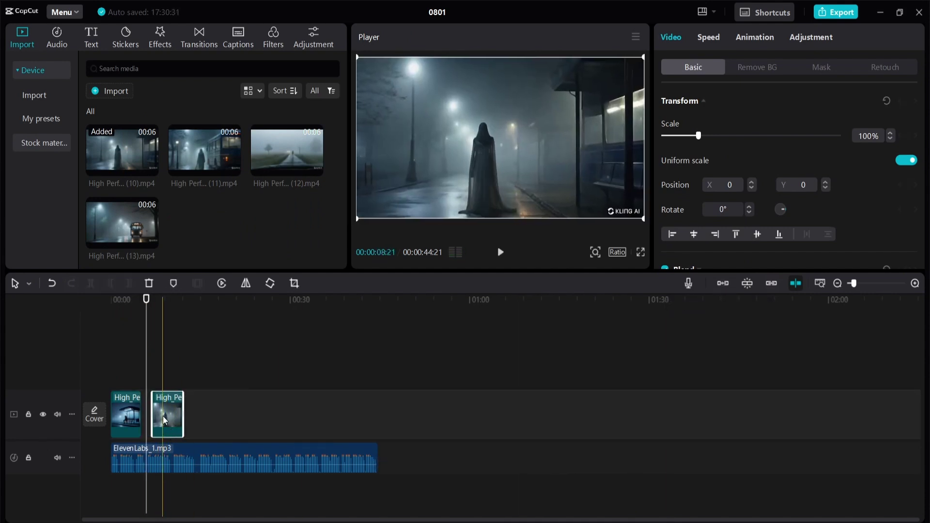
left_click(709, 39)
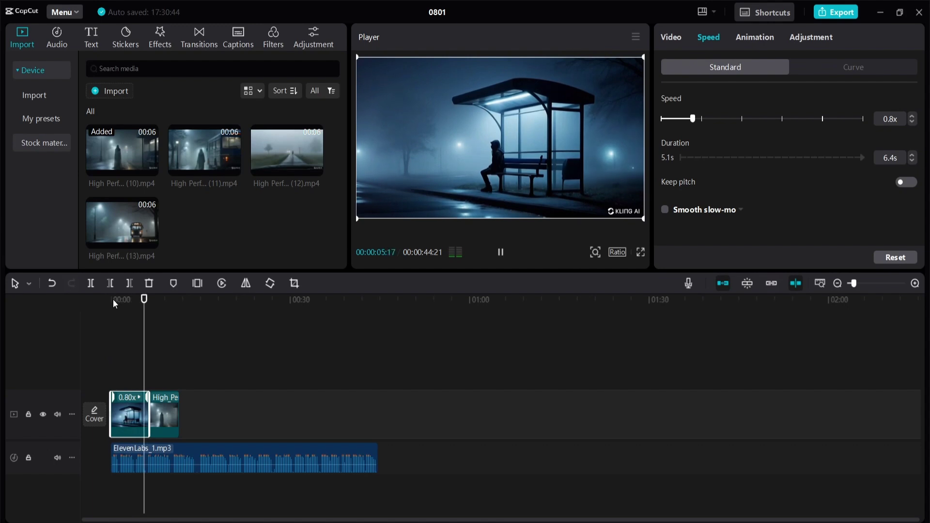
key("space")
key("space")
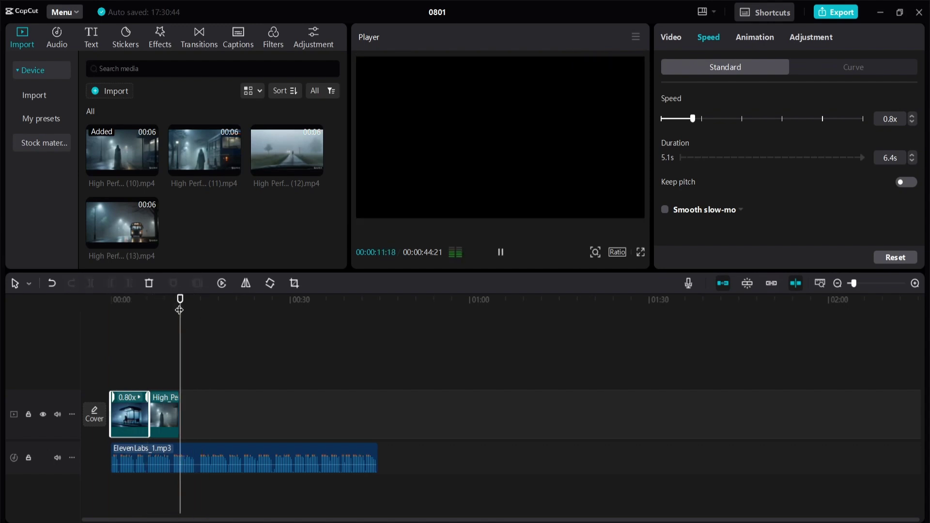
- Add the face close-up High_Performance_Generated_Video (15) as the third clip and shorten it to fit the narration
scroll(212, 228, "down", 5)
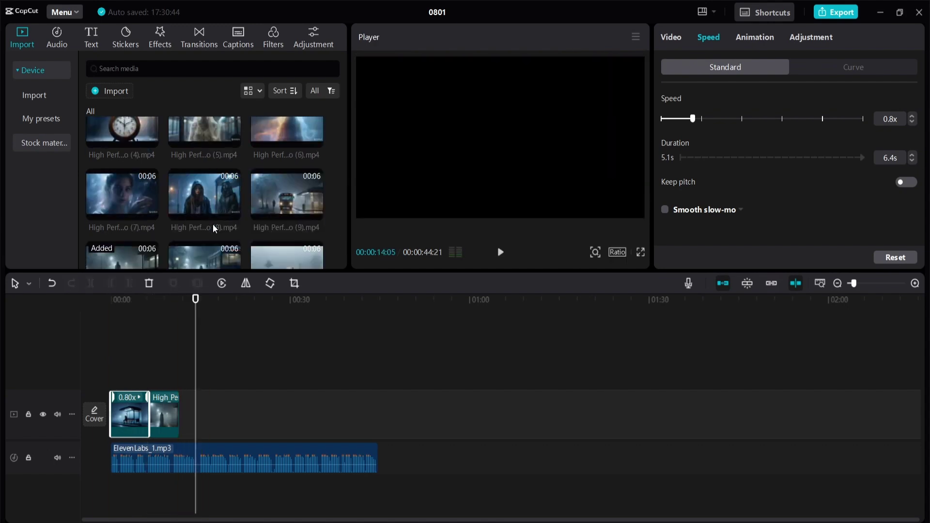
left_click(233, 167)
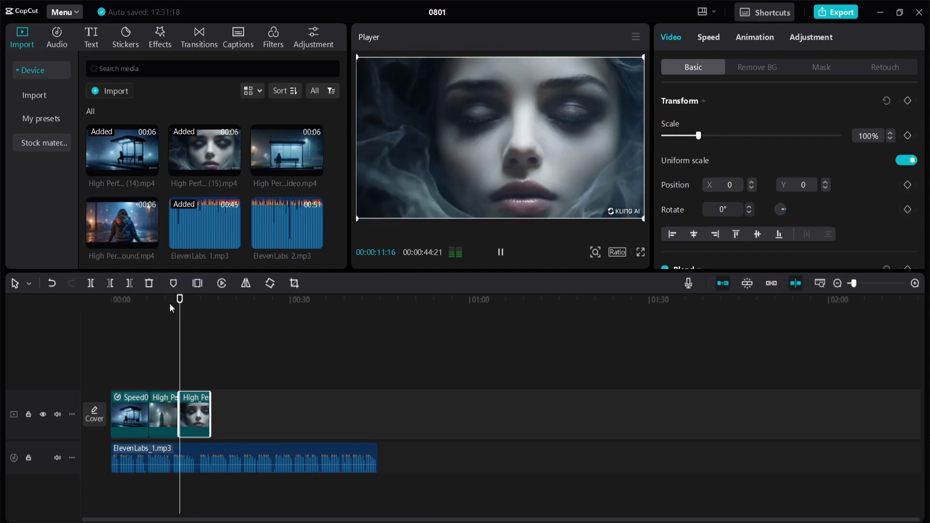
key("space")
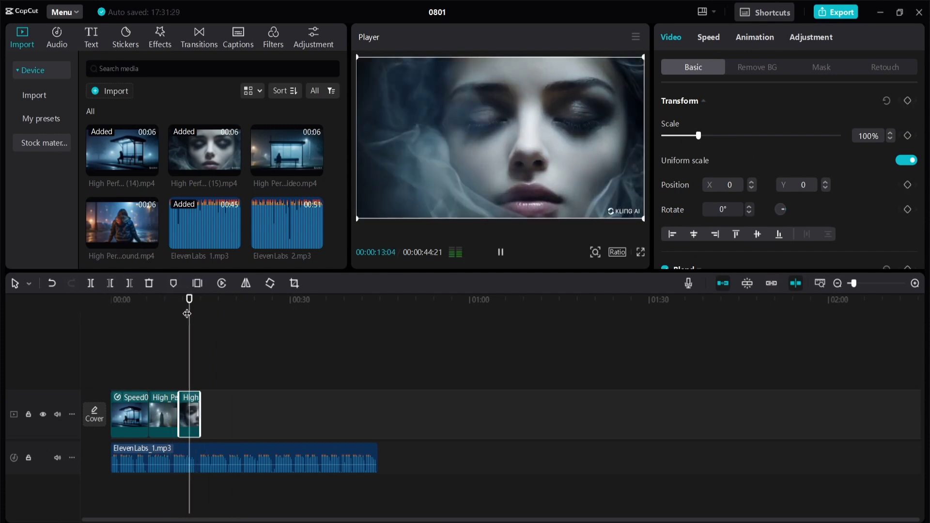
left_click(187, 306)
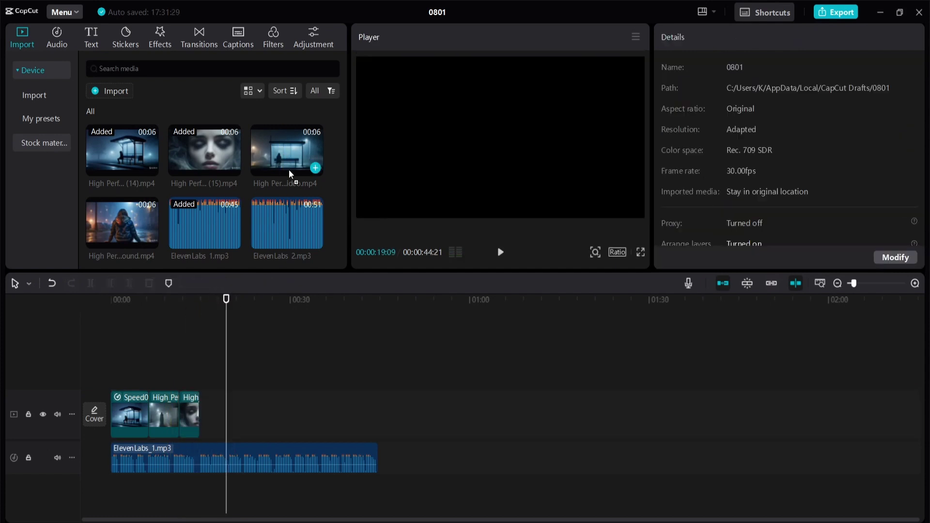
- Add the hooded girl clip High_Performance_Generated_Video (3) directly after the face close-up
scroll(272, 170, "down", 3)
left_click(205, 208)
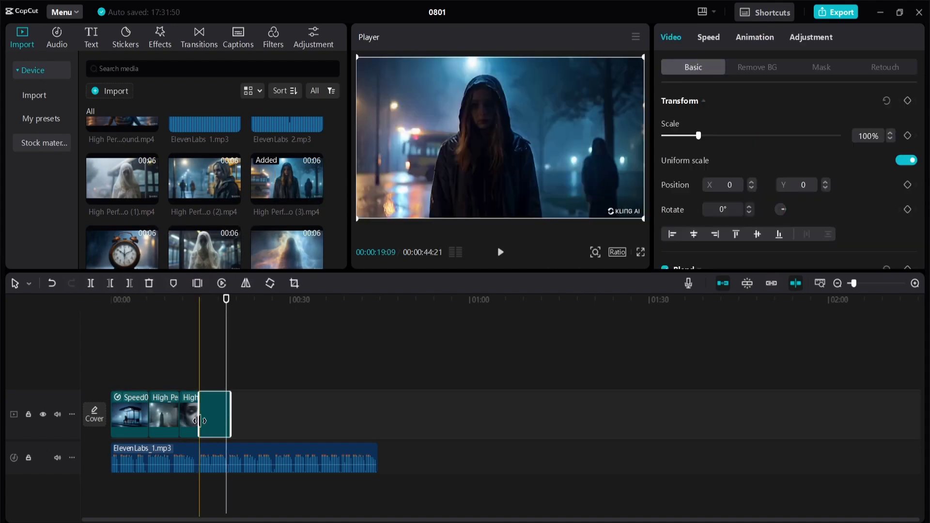
left_click(208, 312)
- Add the bus stop clip High_Performance_Generated_Video.mp4 as the fifth clip and continue through the narration beyond it
scroll(208, 194, "up", 2)
left_click_drag(287, 153, 247, 412)
left_click(222, 308)
left_click_drag(223, 308, 272, 308)
- Slow the fifth clip to 0.7x speed
scroll(249, 205, "up", 4)
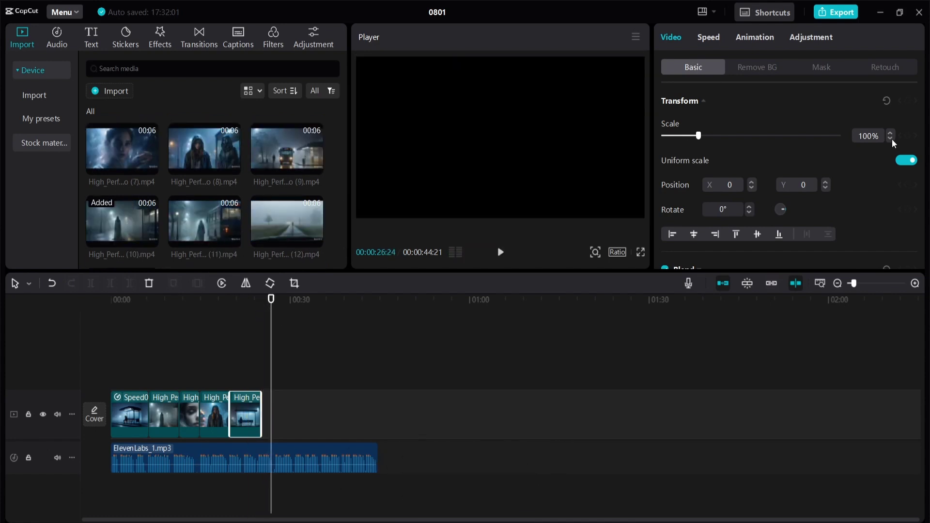
left_click(708, 37)
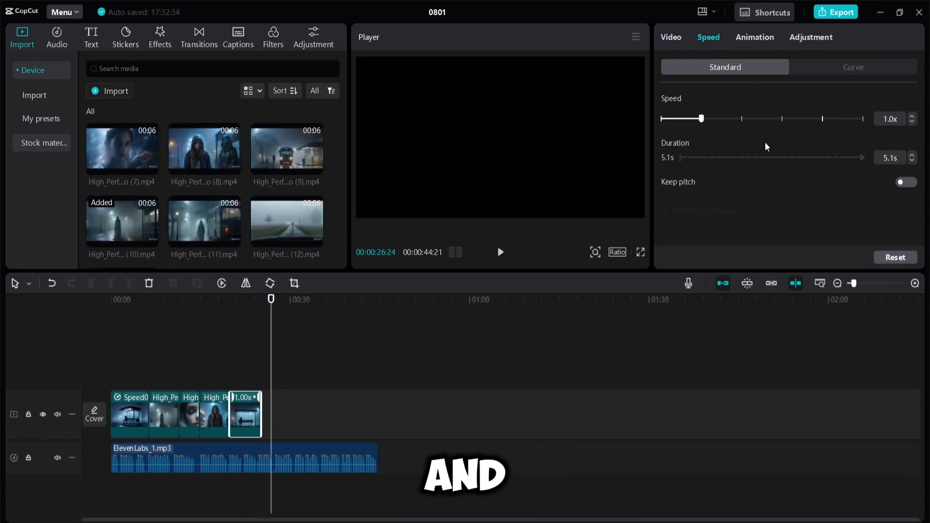
left_click(913, 122)
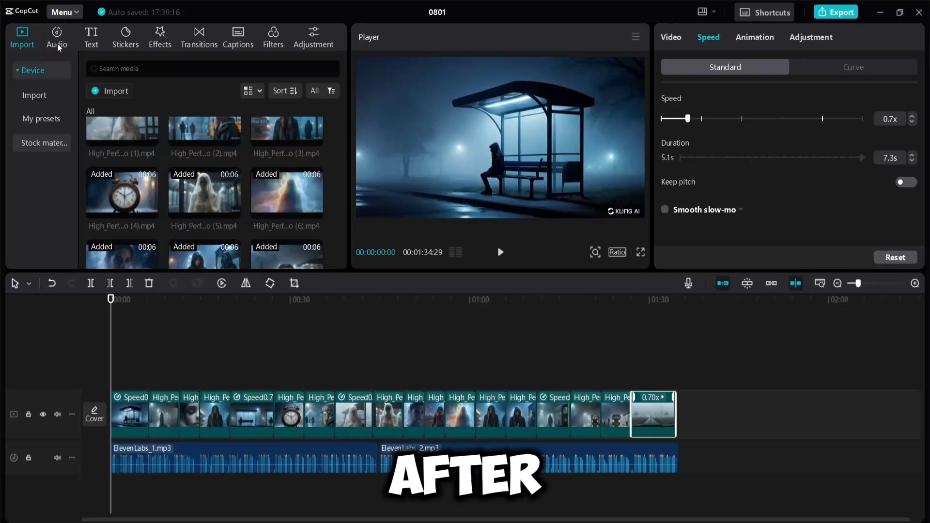
- Search the sound effects for "bus engine" and add "Idling to start the engine of the bus(1165242)" on its own track at -8.2 dB
left_click(57, 39)
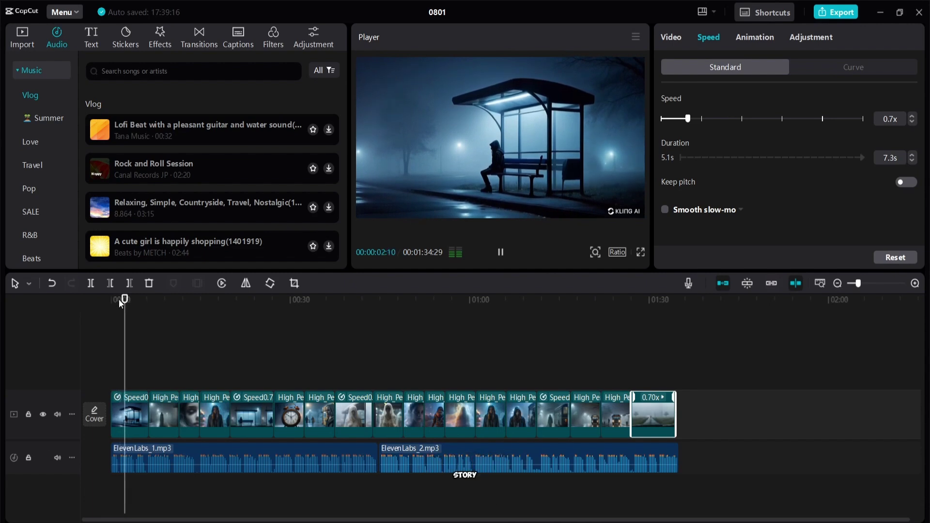
key("space")
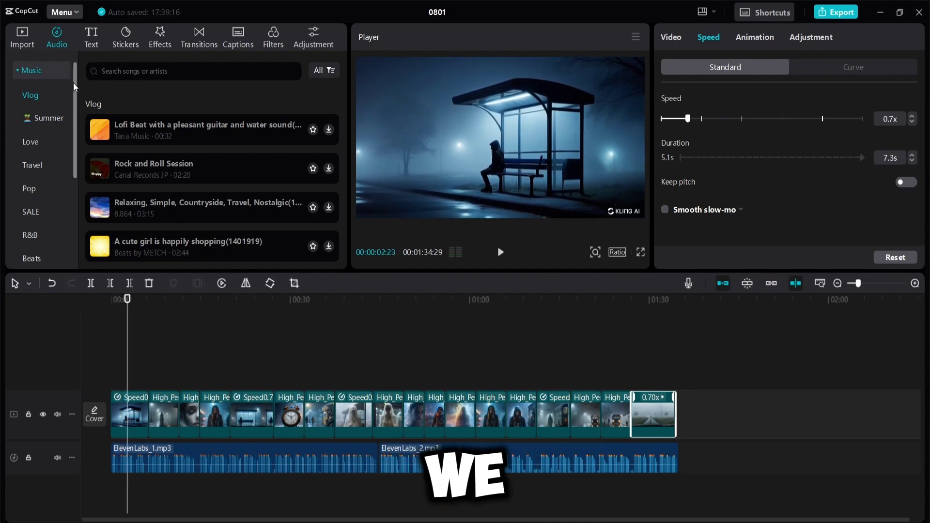
left_click(36, 96)
left_click(146, 72)
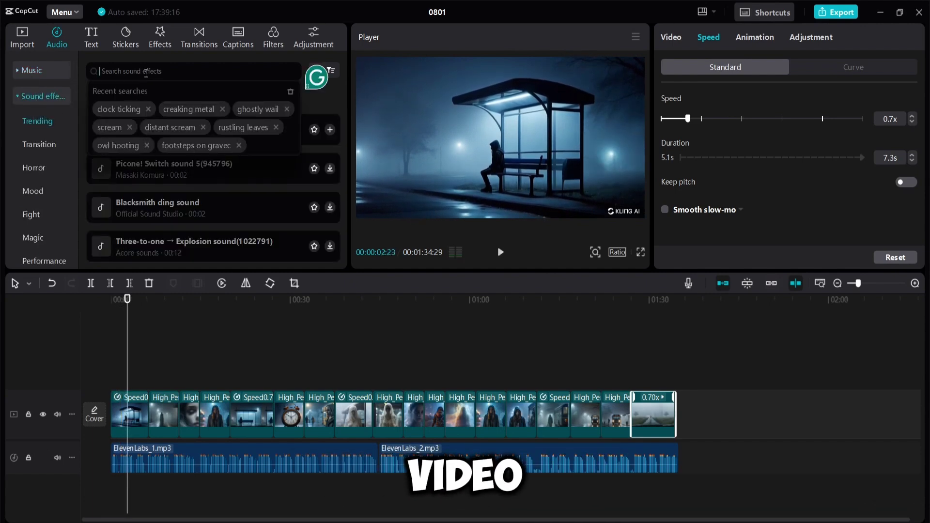
type("bus engine")
key("Return")
left_click(165, 143)
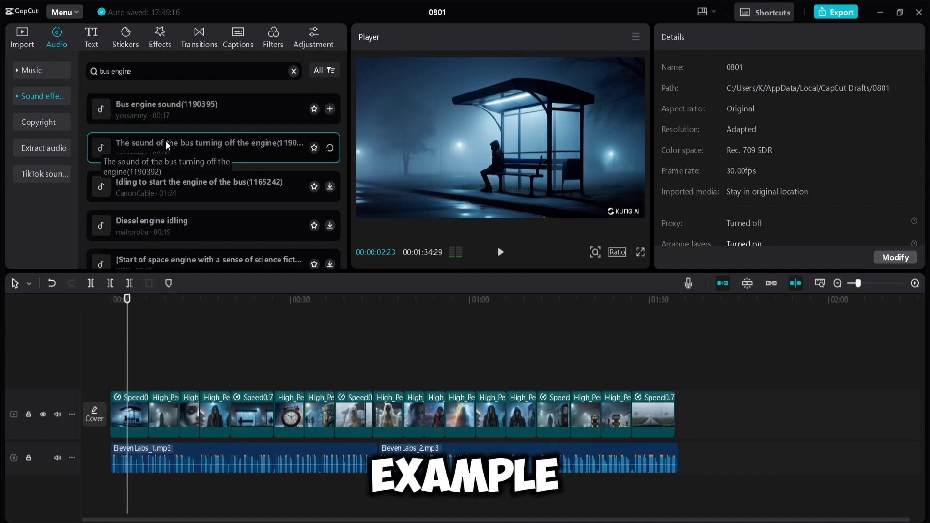
left_click_drag(165, 191, 125, 459)
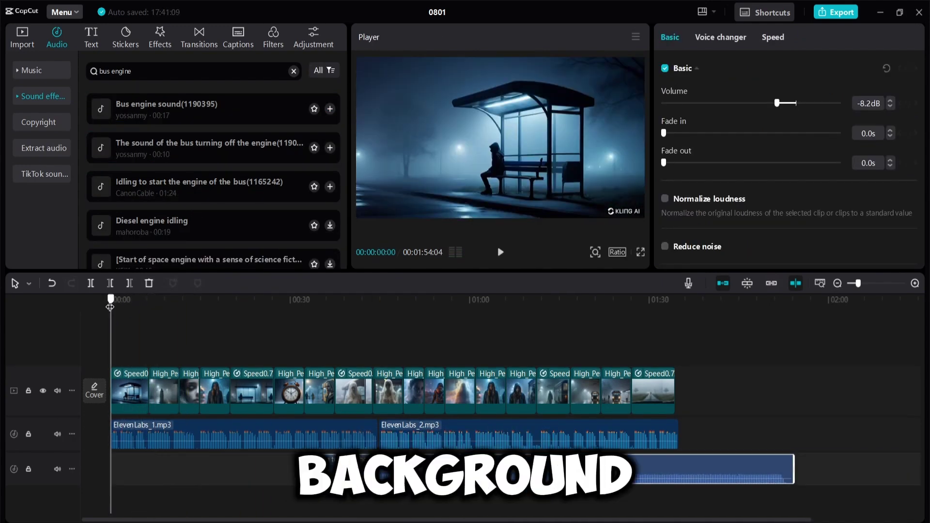
- Search the sound effects for "wind hawling" and add "Psychic mystery, disturbing air, wind, cold" at the timeline start at -11.5 dB
left_click(165, 72)
type("wind hawling")
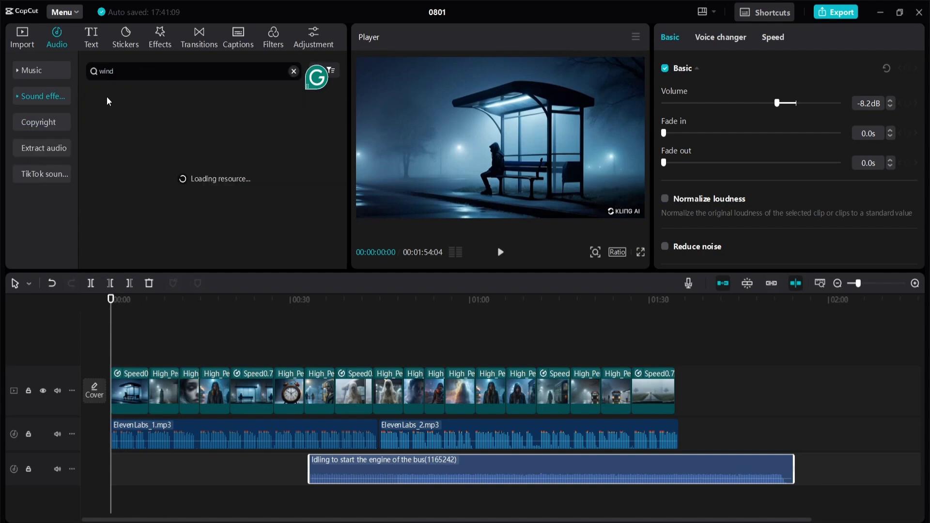
left_click(165, 153)
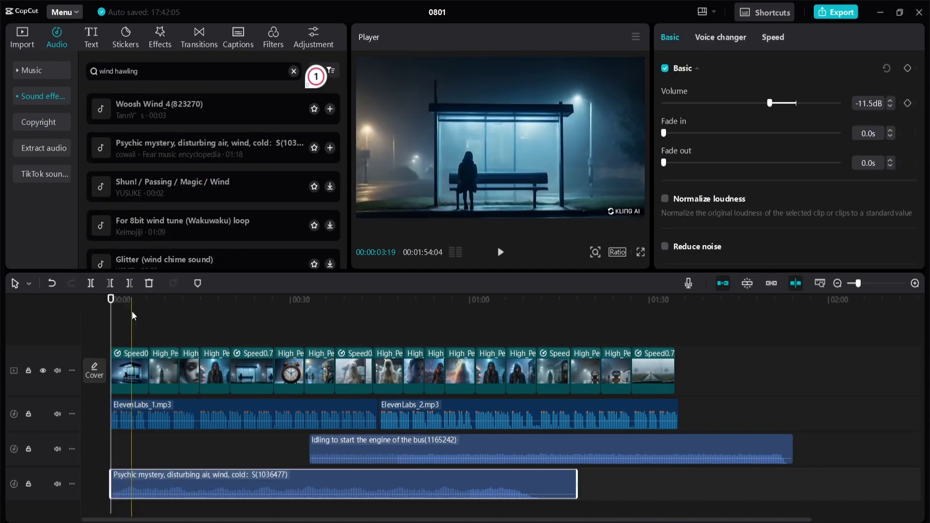
left_click(134, 315)
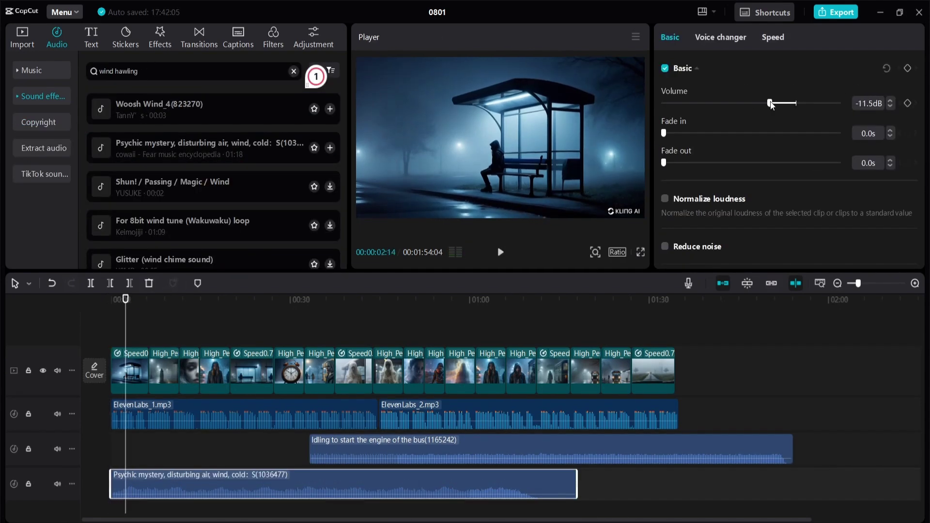
- Search the sound effects for "wind" and add "Wind (environmental sound) _Slightly stronger_000(985924)" on a new track at the timeline start
triple_click(121, 71)
type("wind")
key("Return")
left_click_drag(145, 109, 133, 507)
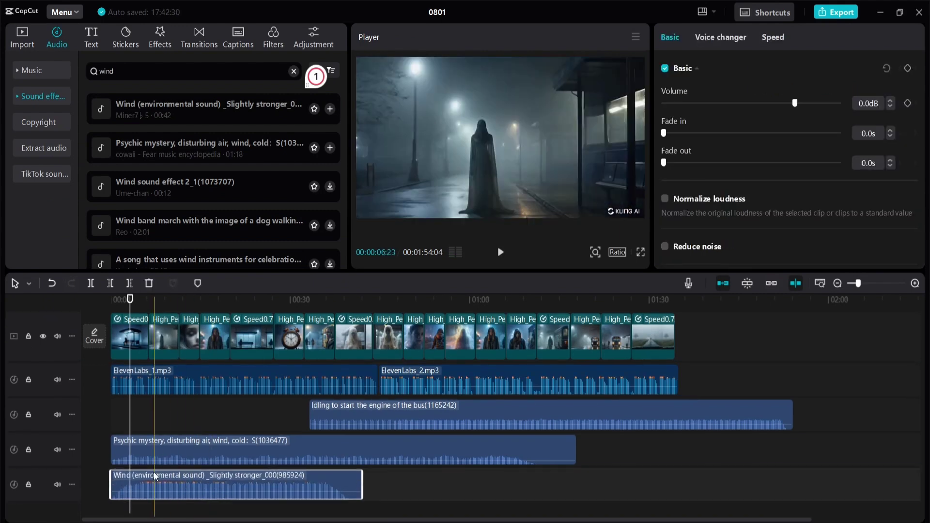
- Set the stronger wind sound's volume to -14.8 dB and play the timeline to check the level
key("space")
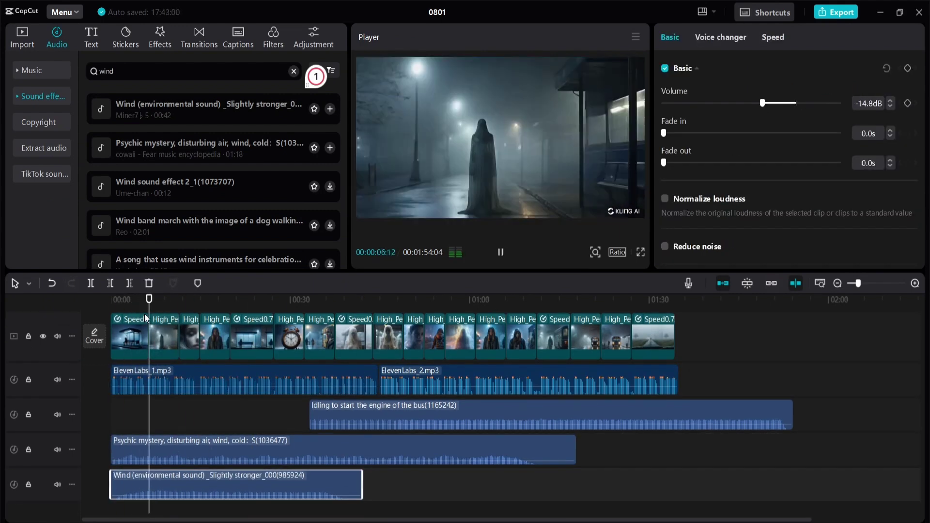
- Search the sound effects for "ghostly wail" and add the first "Quiet, disturbing, disturbing, ghostly, psychic" result at the timeline start at -19.3 dB
left_click_drag(104, 71, 285, 72)
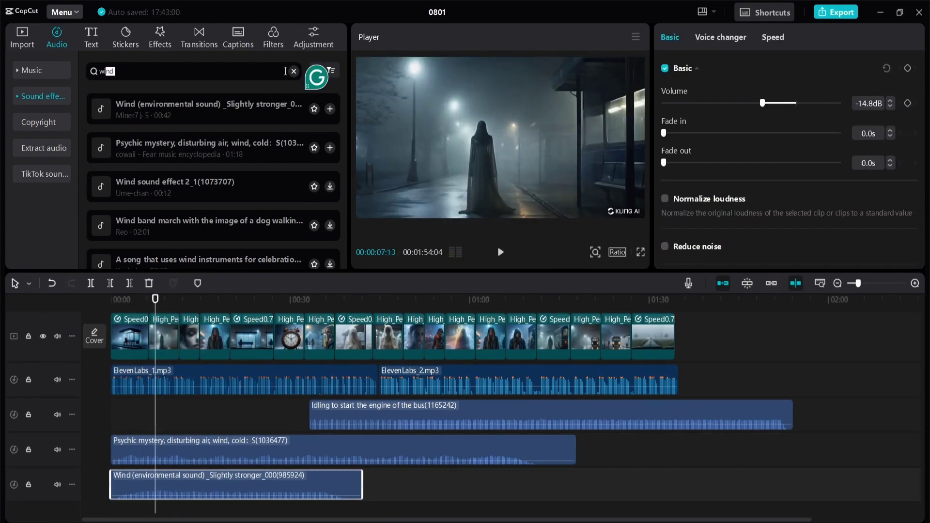
left_click(294, 72)
type("ghostly wail")
key("Return")
left_click(175, 109)
left_click_drag(175, 109, 117, 509)
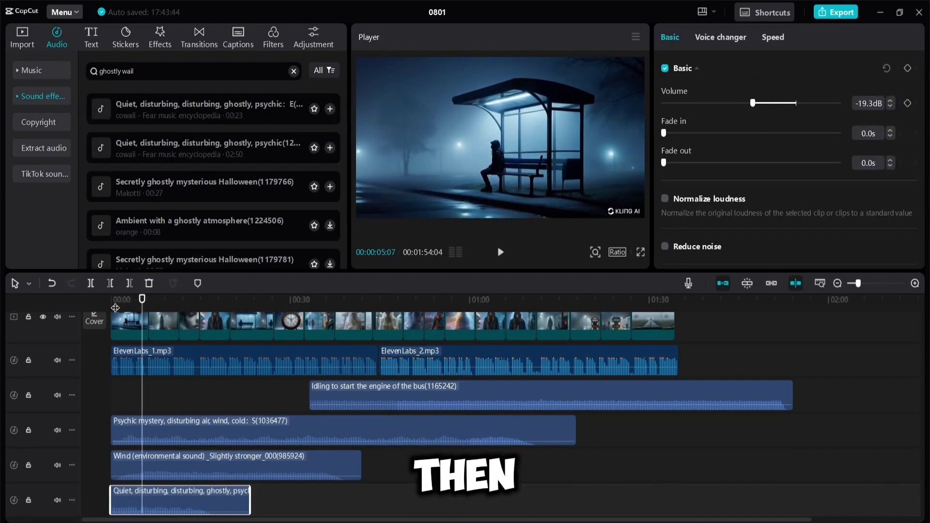
- Search the sound effects for "rustling leaves" and add "Rustling (sound of leaves swaying in the wind)(1476967)" on a new track at about 7 s
left_click(197, 73)
key("ctrl+a")
key("BackSpace")
type("rustling leaves")
key("Return")
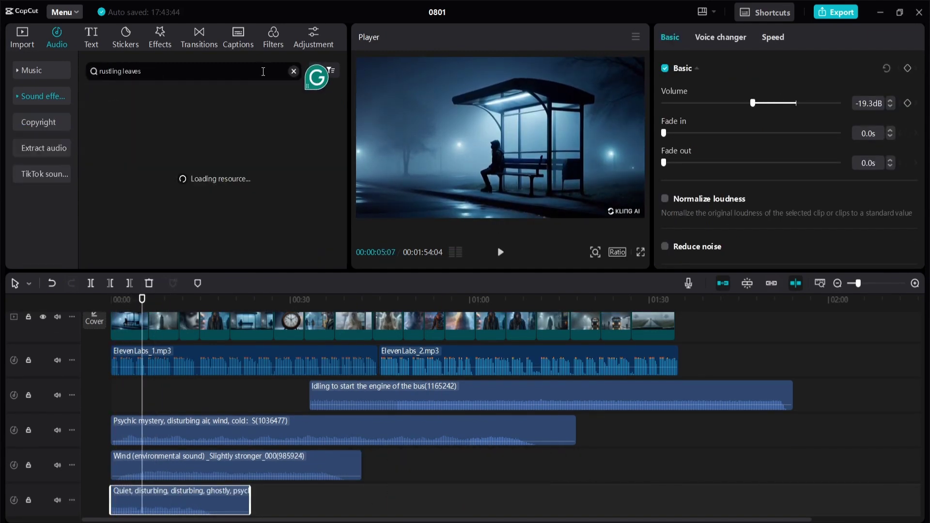
left_click_drag(195, 102, 209, 505)
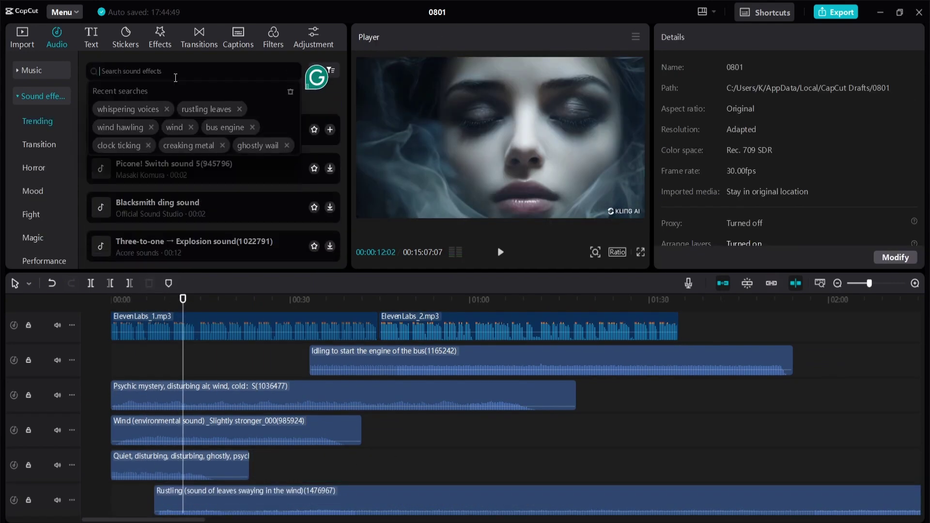
- Add the "distant thunder" ambience at the timeline start at -4.9 dB and a walking sound from a "footsteps on gravel" search at about 15 s
type("distant thunder")
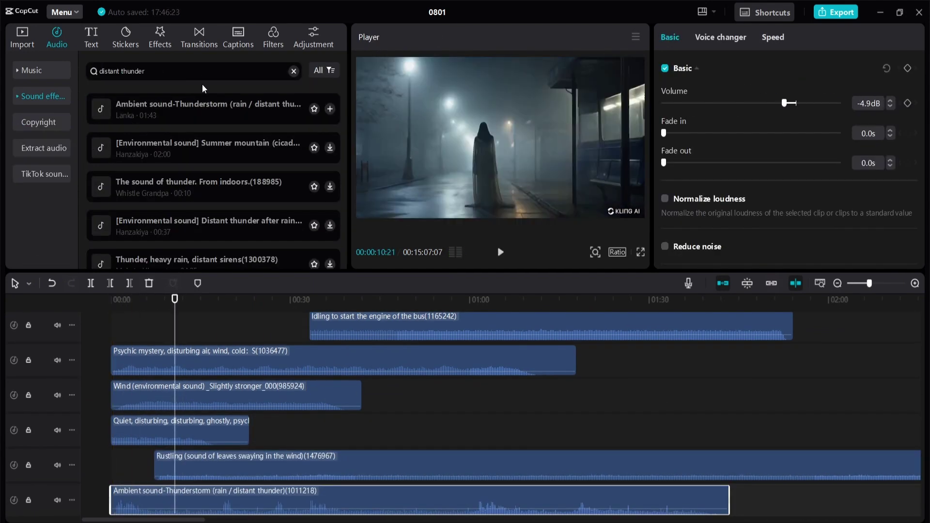
left_click(147, 159)
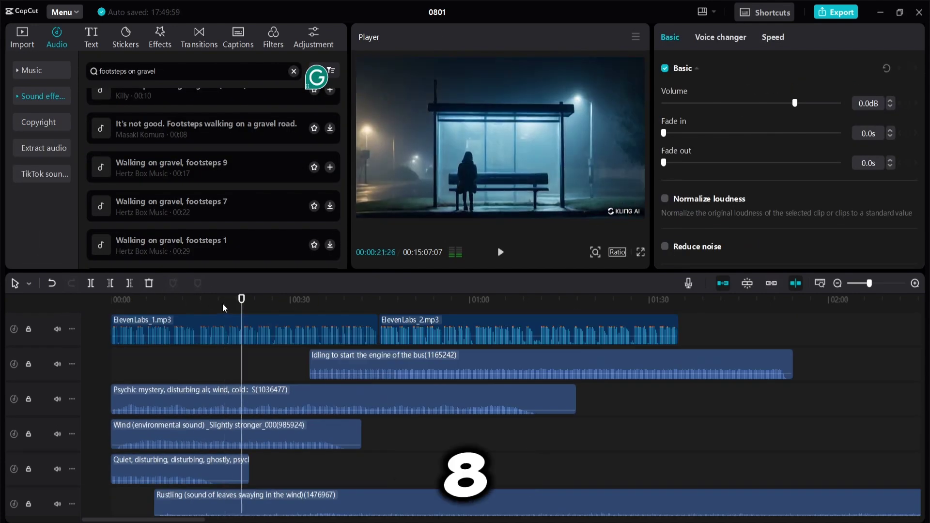
- Search for "owl hooting" and add "Owl's hoot Full hoot(1036166)" at about 26 s, and place the first "clock ticking" result over the alarm clock clip
left_click(292, 72)
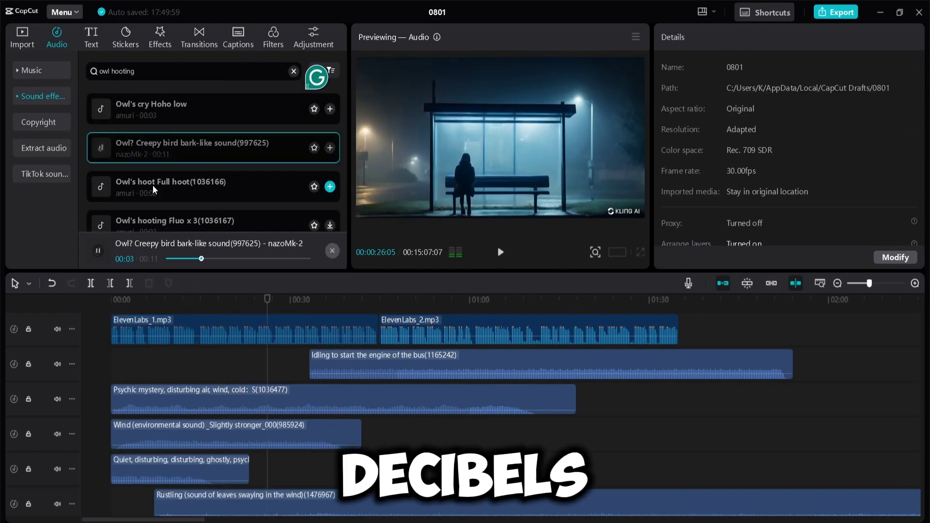
left_click_drag(153, 185, 270, 473)
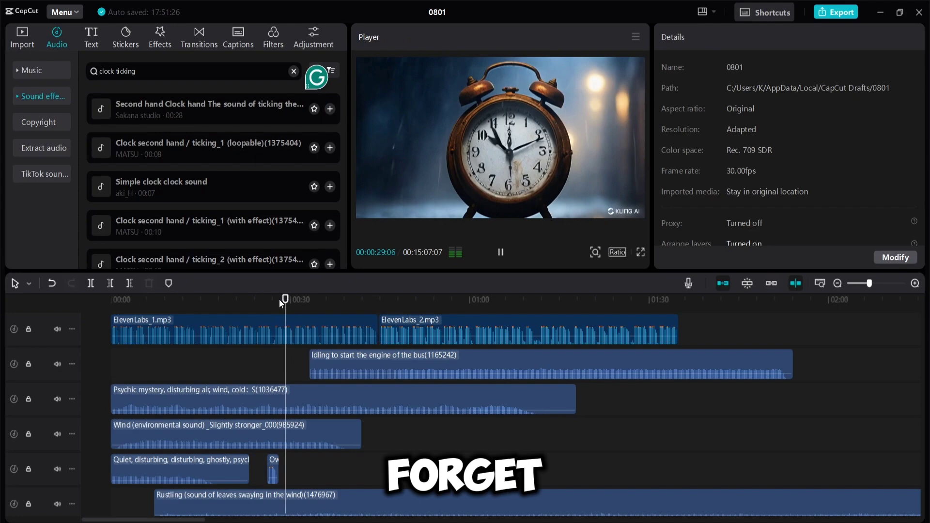
left_click(184, 107)
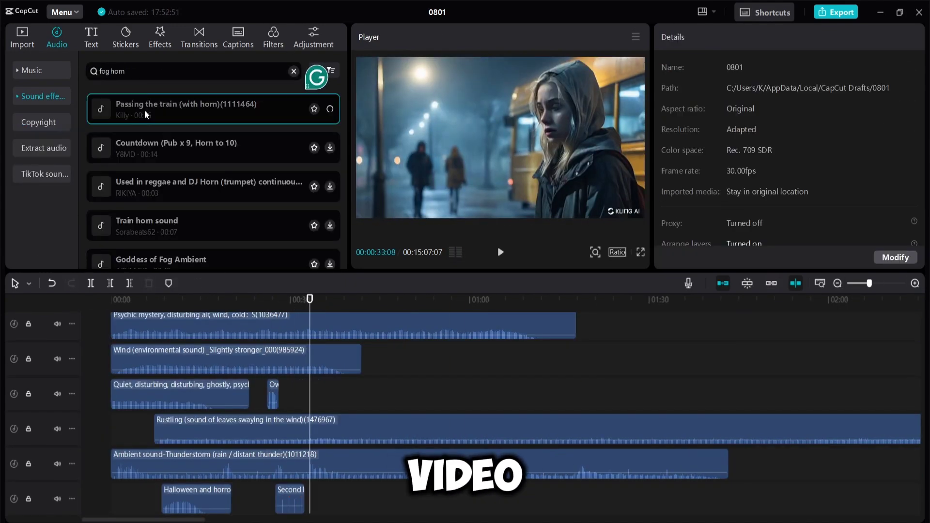
- Add "Goddess of Fog Ambient" from the "fog horn" sound effects on its own track at about 32 s
scroll(144, 109, "down", 3)
left_click(191, 184)
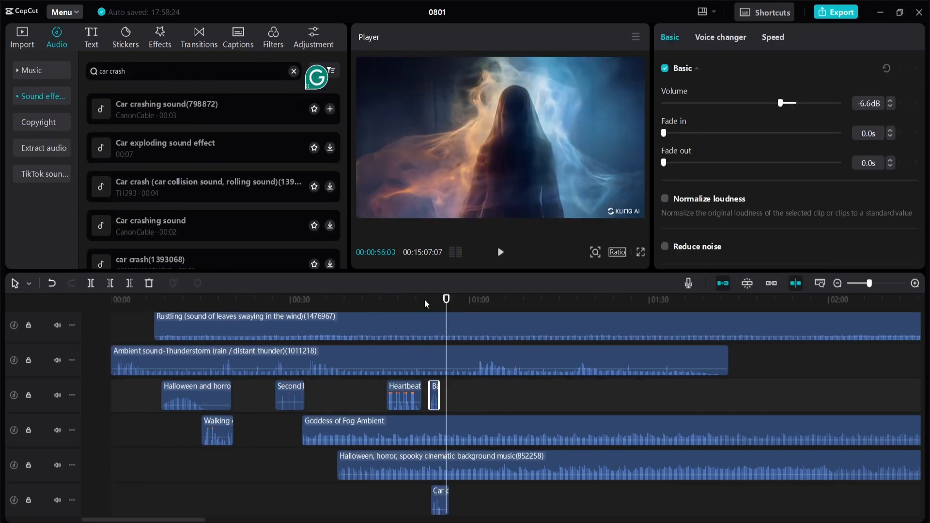
- Search the sound effects for "thunder" and add "Thunder(1393080)" at about 1:08 and another thunder sound at about 1:12
left_click_drag(446, 298, 518, 299)
left_click(293, 72)
type("thunder")
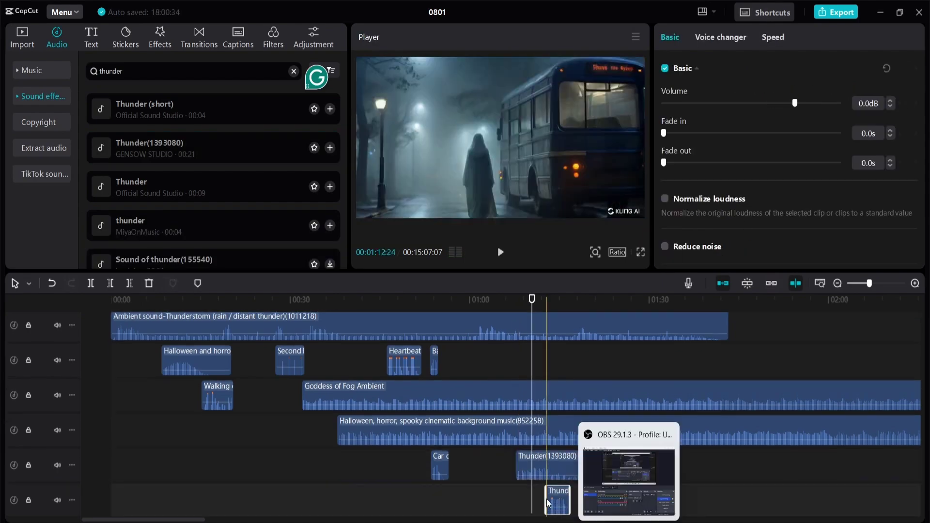
left_click_drag(587, 429, 528, 489)
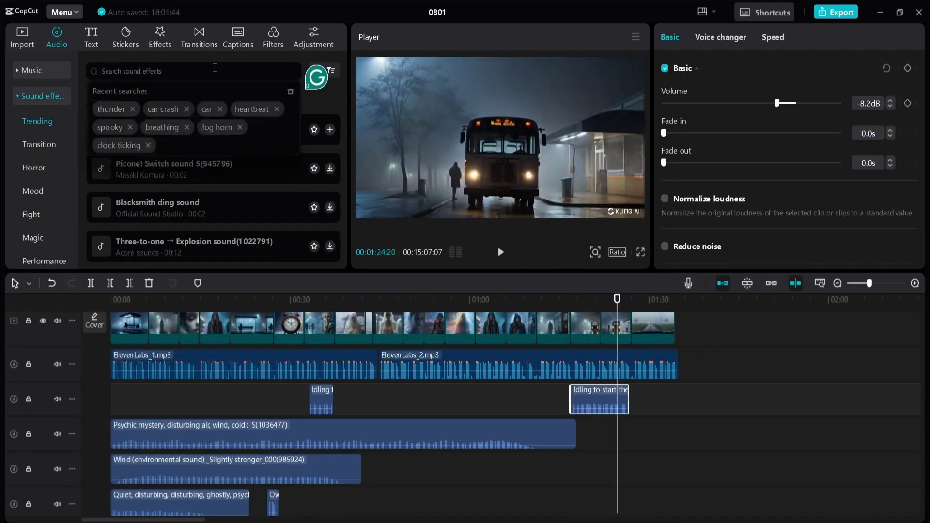
- Search the sound effects for "creaking metal" and add "Walking fearfully on the creaking metal floor 01" at about 1:22
left_click(199, 161)
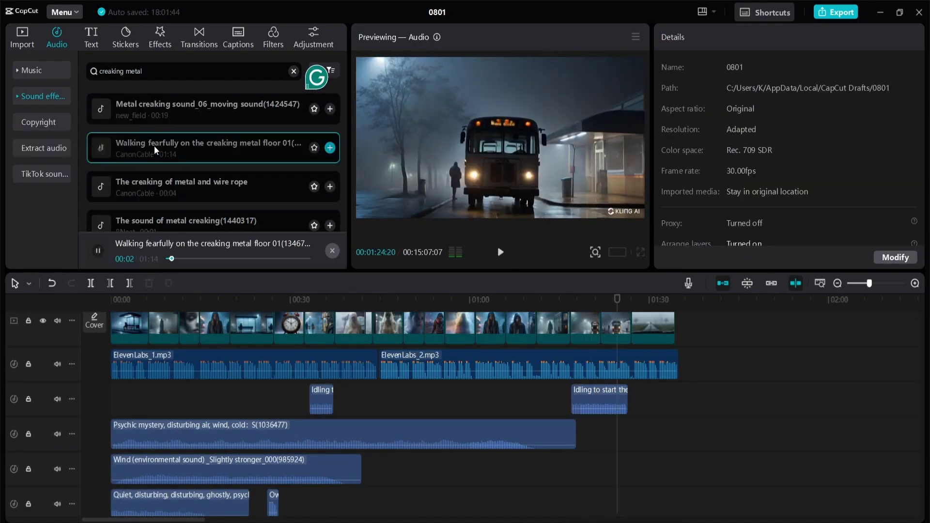
- Add a 0.5 s Black Fade transition between the first and second clips and play it back
left_click(189, 44)
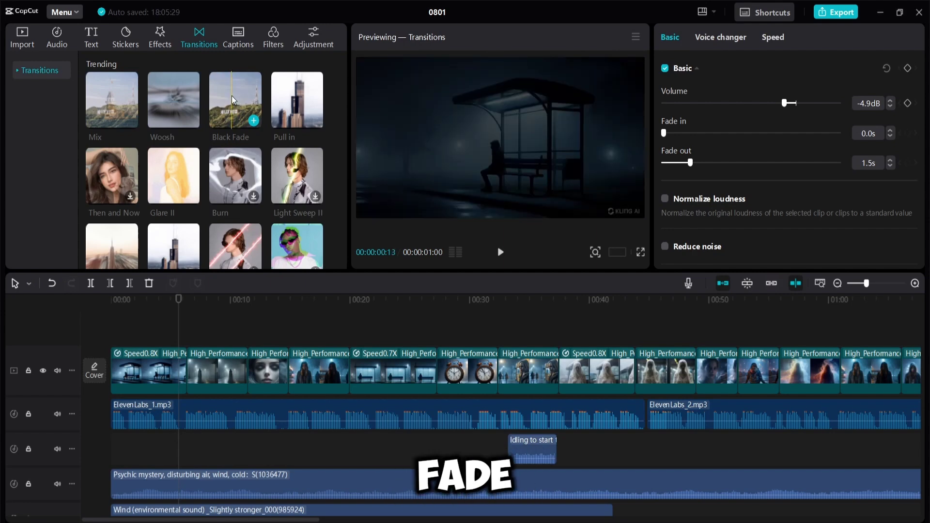
left_click_drag(186, 375, 186, 375)
key("space")
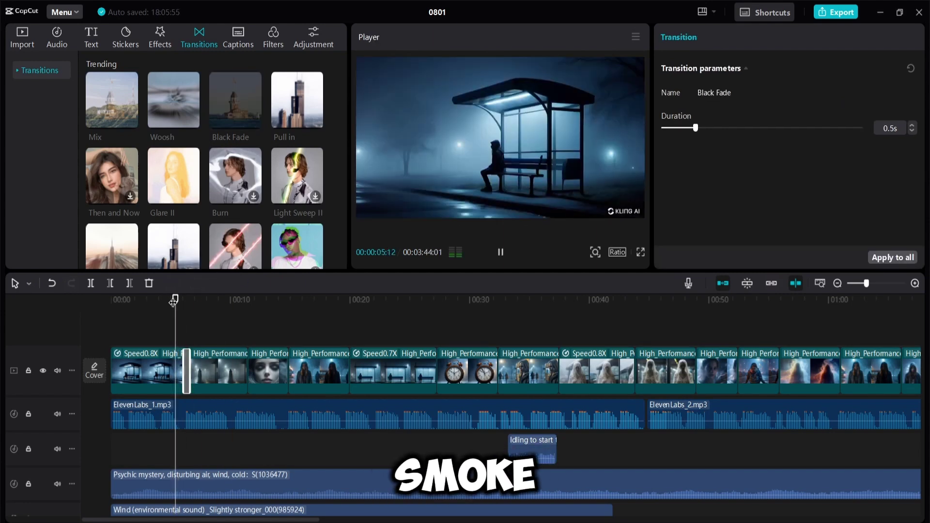
- Add a 0.9 s Pull in transition between the second and third clips and a Black smoke transition before the alarm clock clip
left_click_drag(173, 301, 230, 303)
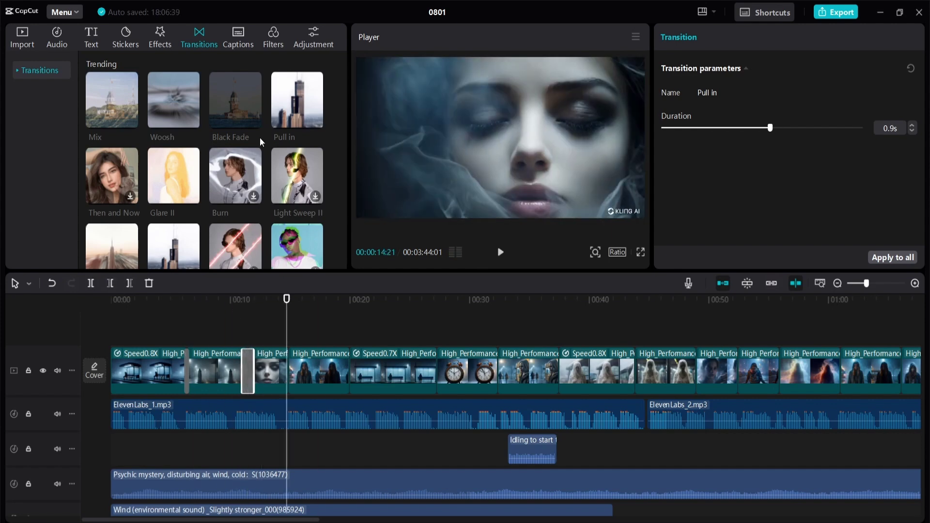
left_click(288, 320)
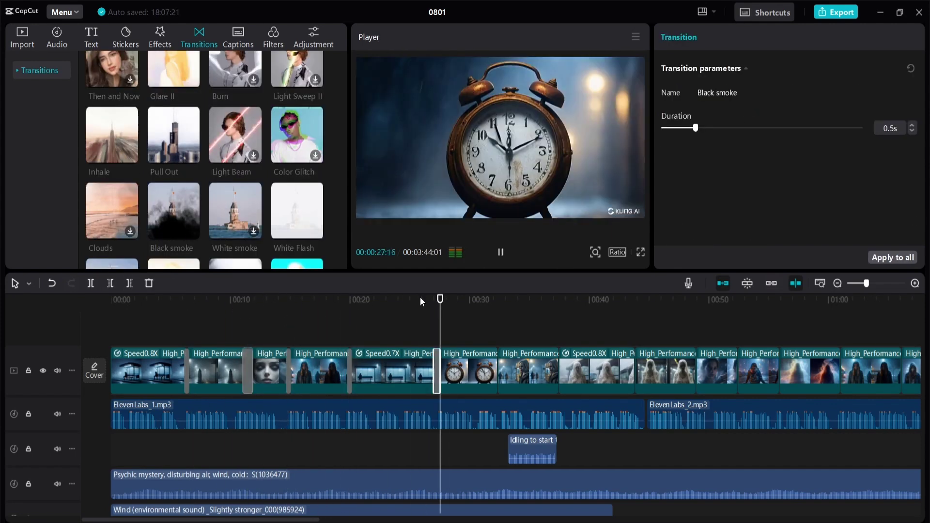
- Add a Black Fade transition between the seventh and eighth clips and a Black smoke transition between the eighth and ninth clips
scroll(207, 196, "up", 3)
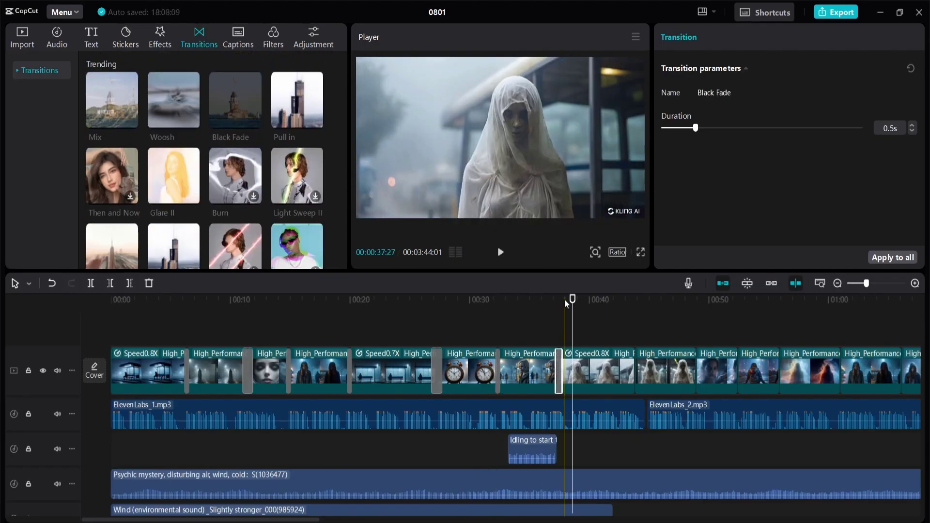
key("space")
scroll(191, 225, "down", 5)
left_click_drag(190, 225, 633, 379)
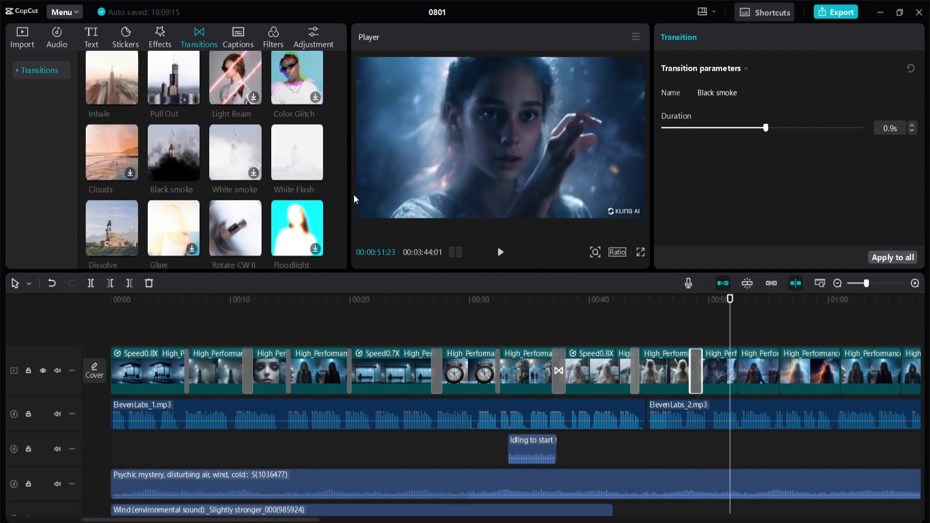
- Add a 0.5 s Blink transition between the fourteenth and fifteenth clips and a 0.5 s Black smoke transition before the last clip
scroll(246, 226, "down", 3)
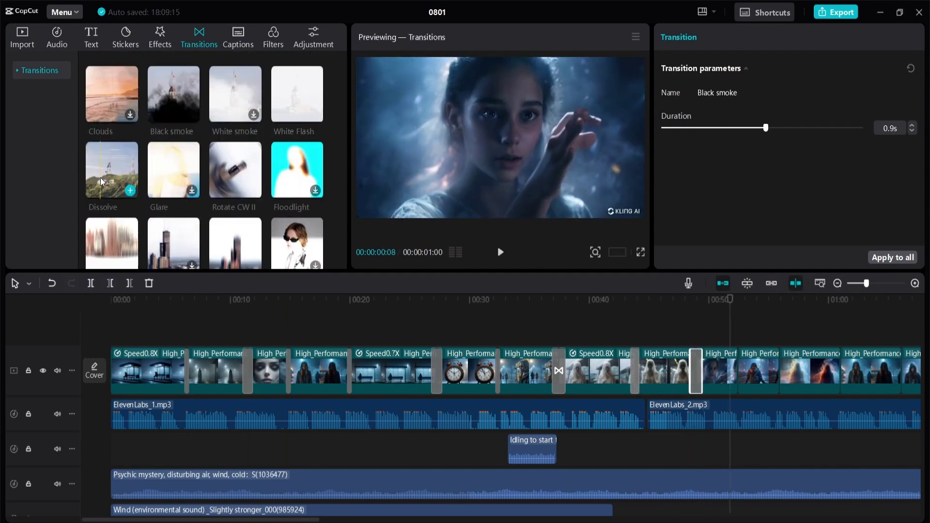
scroll(246, 225, "up", 5)
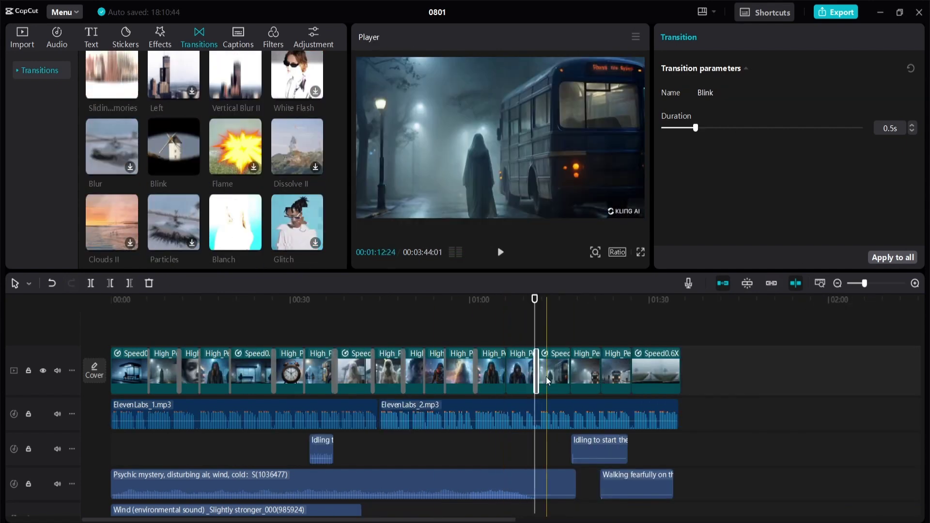
left_click(564, 310)
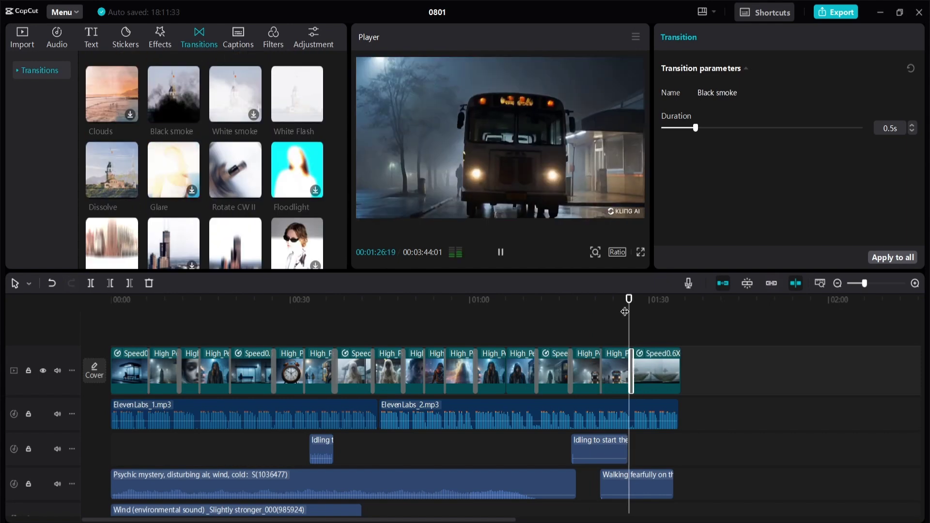
- Apply the Fade Out exit animation to the last clip, the foggy road scene
left_click(654, 371)
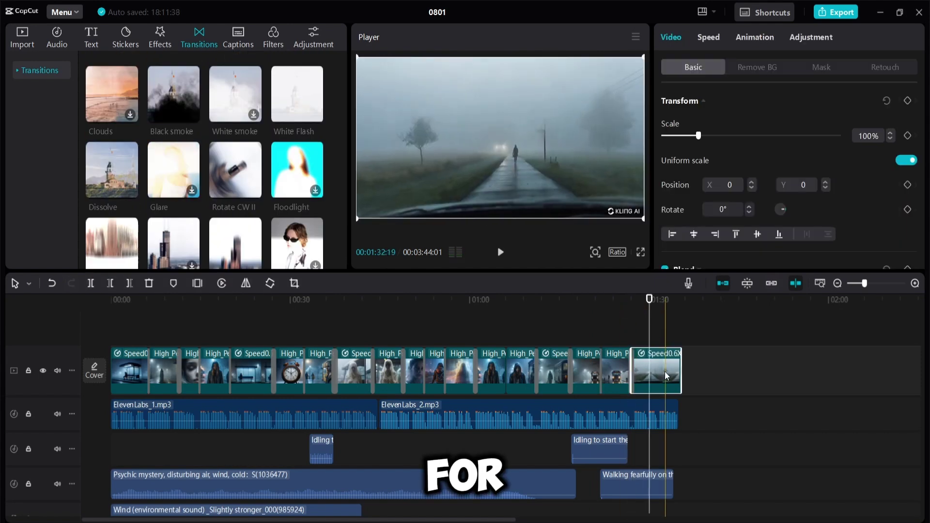
left_click(755, 38)
left_click(783, 68)
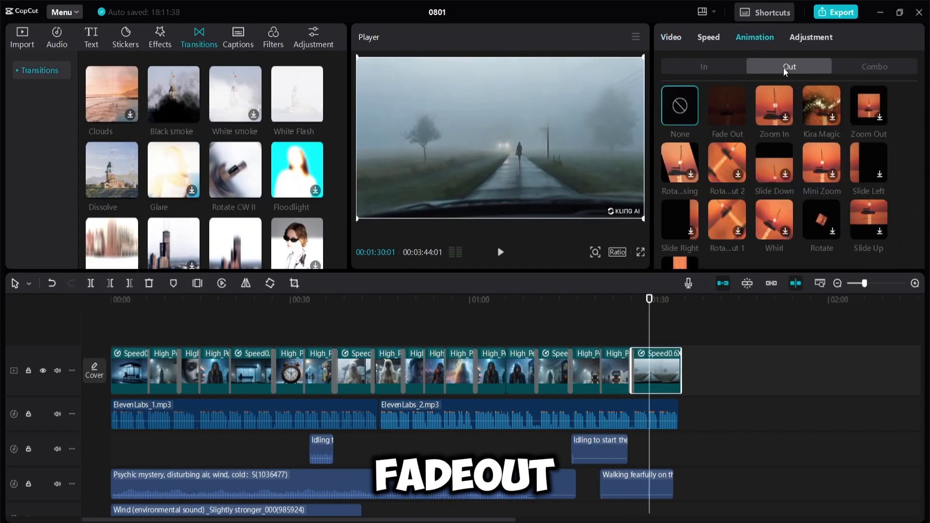
left_click(736, 108)
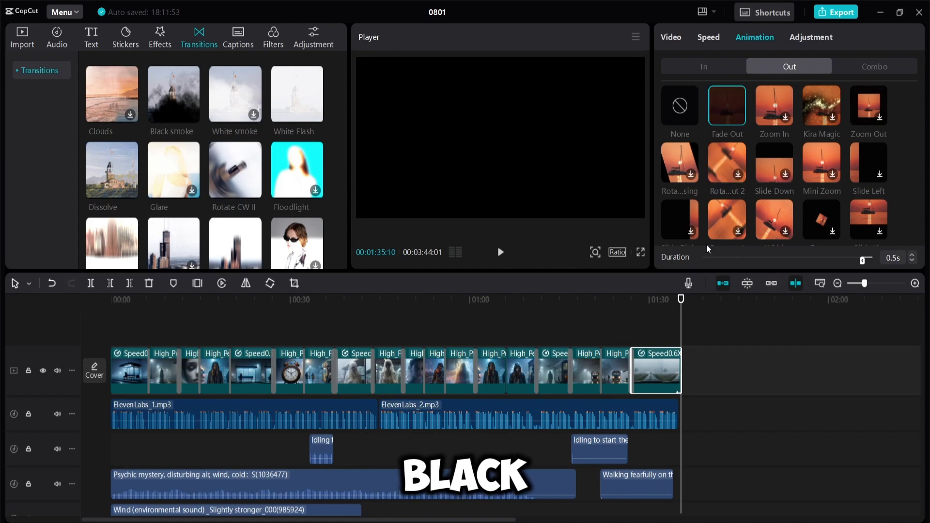
- Play the end of the video and set the last clip's Fade Out duration to 0.8 s
left_click(666, 303)
key("space")
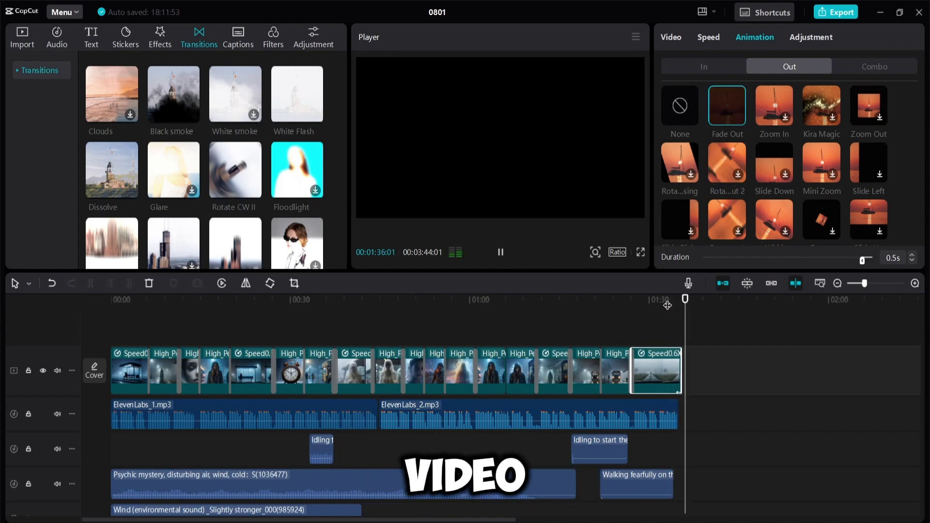
left_click(915, 284)
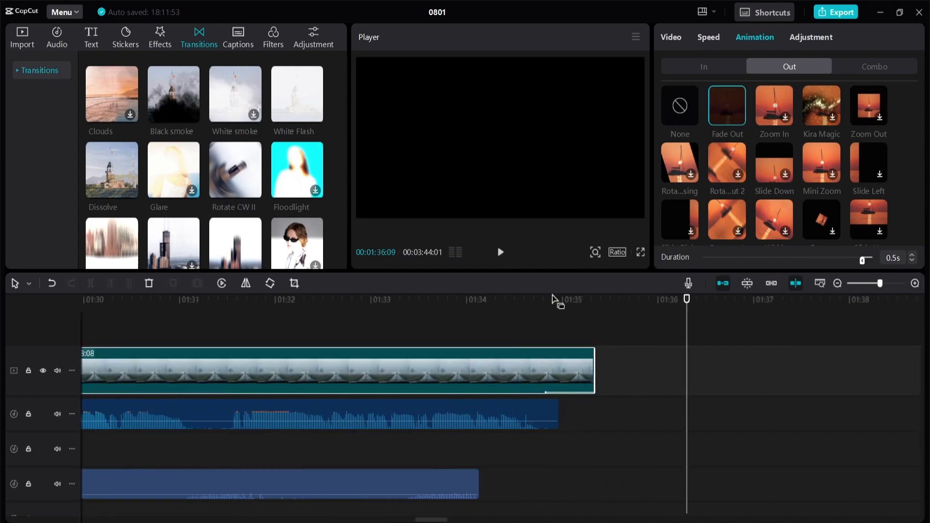
left_click(913, 256)
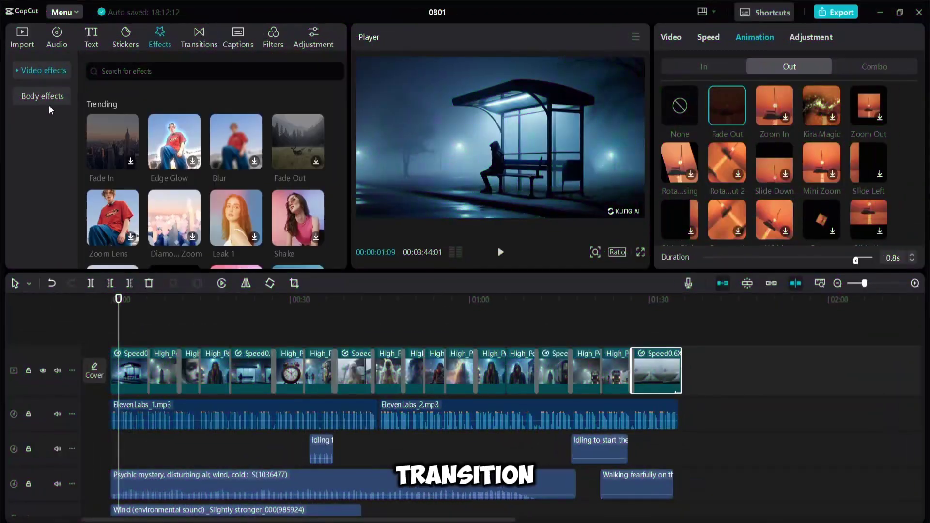
- Search the video effects for "fog" and add the first Fog effect above the opening bus stop clip
left_click(114, 76)
type("fog")
key("Return")
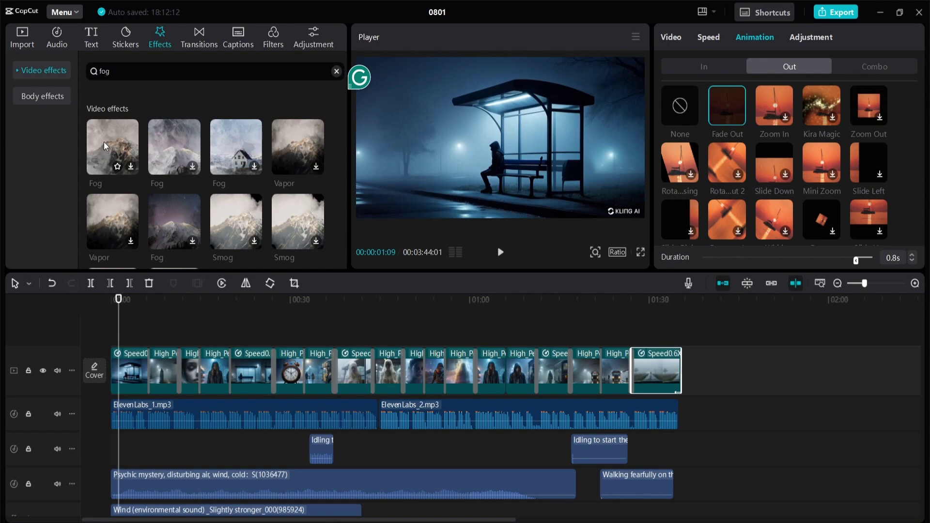
left_click_drag(113, 145, 125, 339)
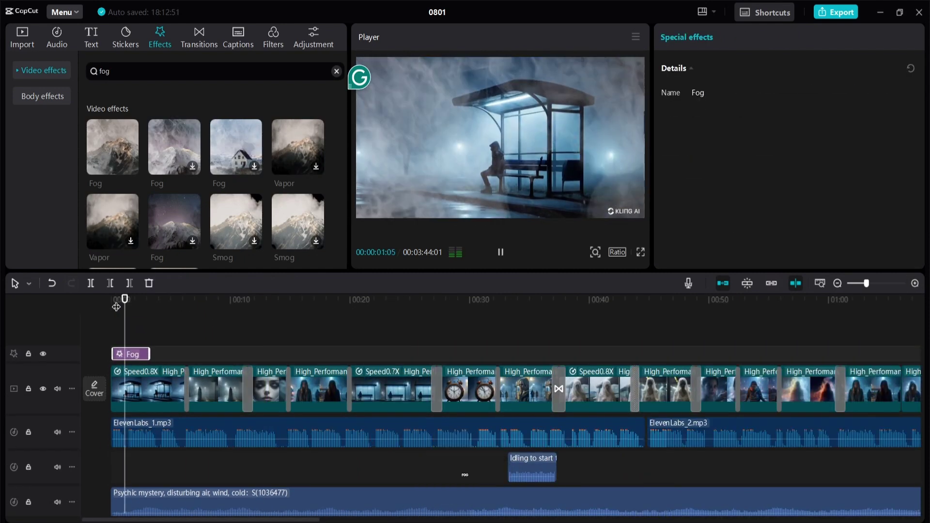
- Replace the trial Fog effect with the Fog variant using Atmosphere 100 and Speed 33, and extend it to the end of the opening clip
left_click_drag(112, 145, 160, 429)
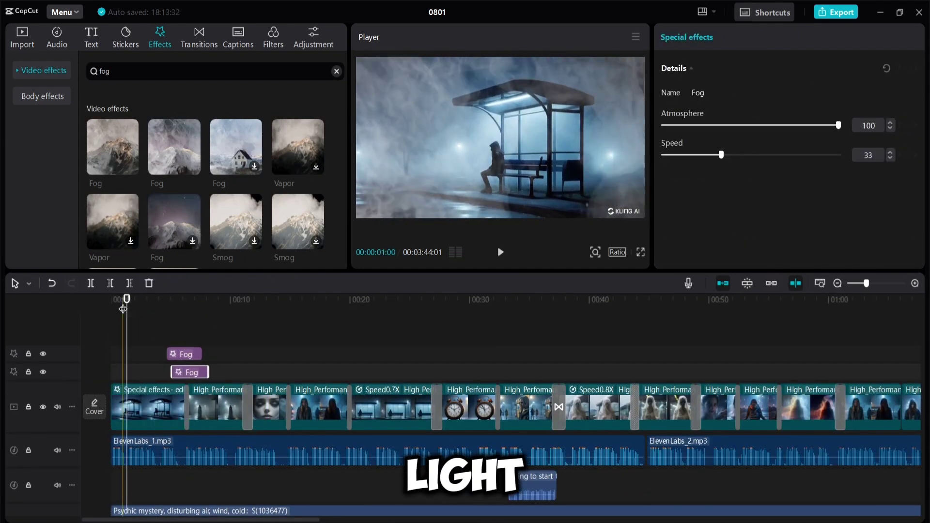
key("space")
right_click(167, 354)
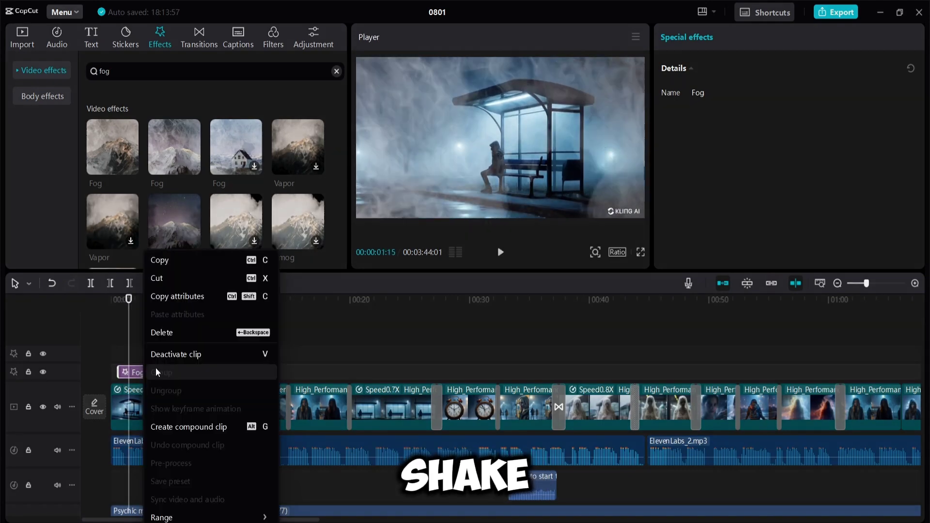
left_click(160, 330)
left_click_drag(153, 354, 244, 354)
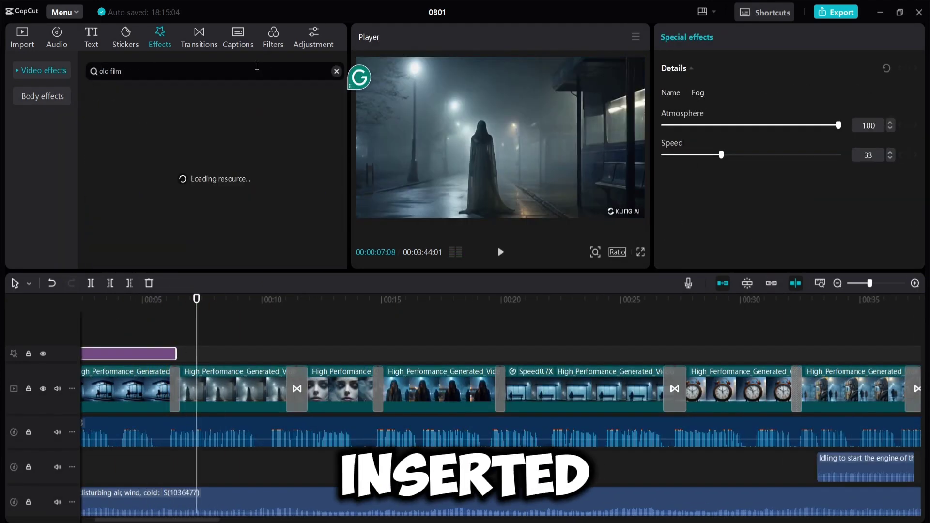
- Search the video effects for "old film" and add the Film Frame effect above the cloaked figure clip, directly after the opening Fog effect
scroll(186, 223, "down", 4)
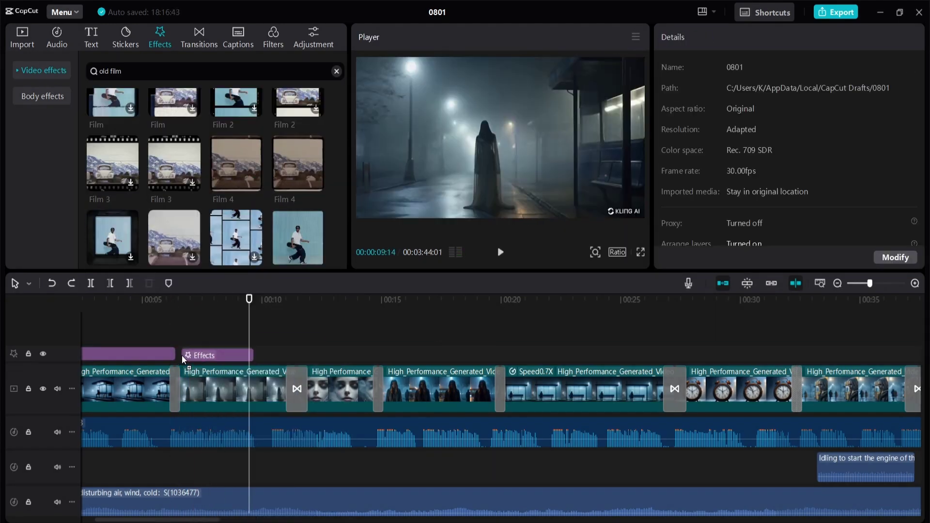
left_click_drag(183, 359, 177, 356)
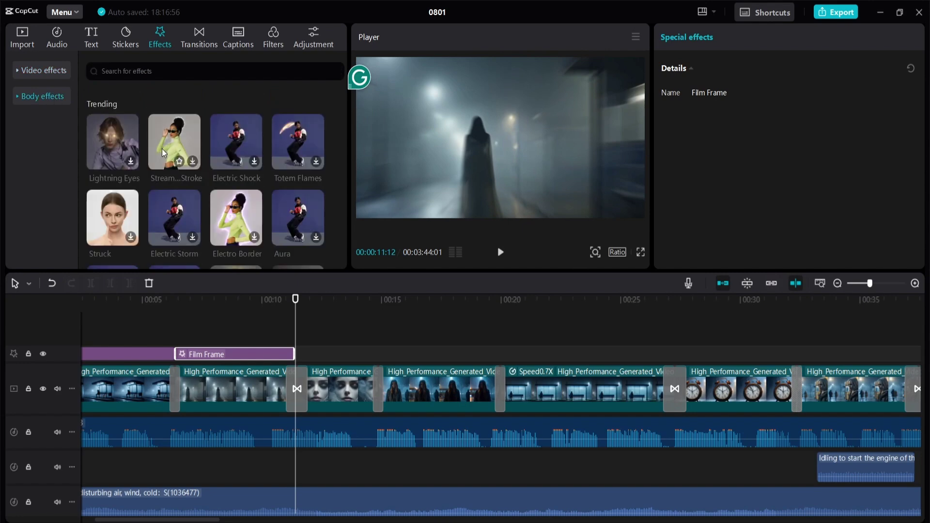
- Search the video effects for "light flicker" and add the Flicker effect above the close-up face clip
type("light flicker")
key("Return")
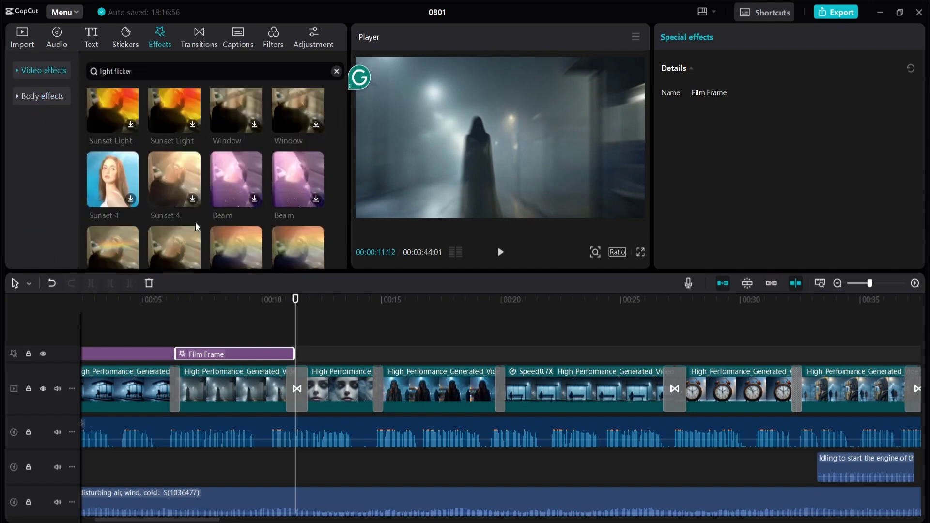
left_click_drag(113, 147, 325, 356)
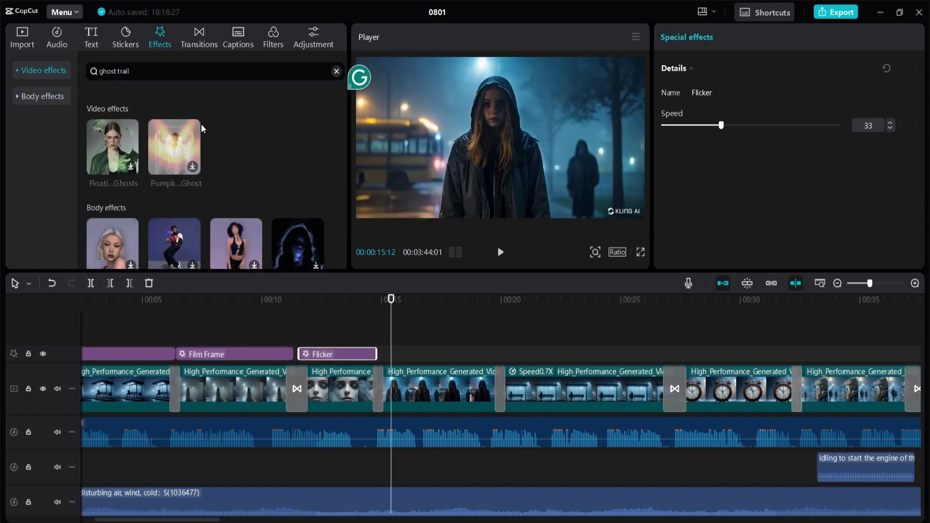
- Browse the "ghost trail" effects, search for "rain" and add a Rain effect above the Fog effect on the hooded girl and bus stop clips
scroll(193, 251, "down", 2)
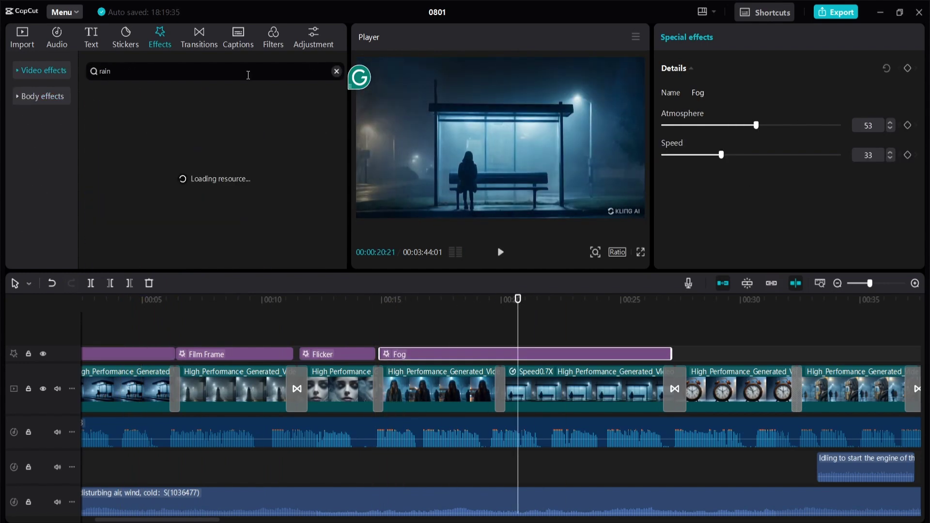
left_click_drag(112, 146, 406, 338)
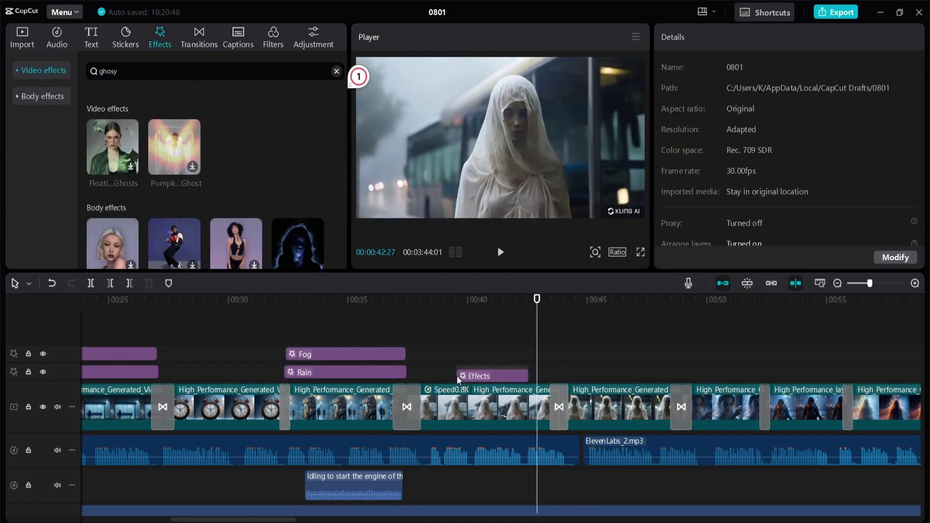
- Try the Ghost Lamp effect on the veiled ghost clip and preview a Lightning effect above the hooded girl clip
left_click(476, 371)
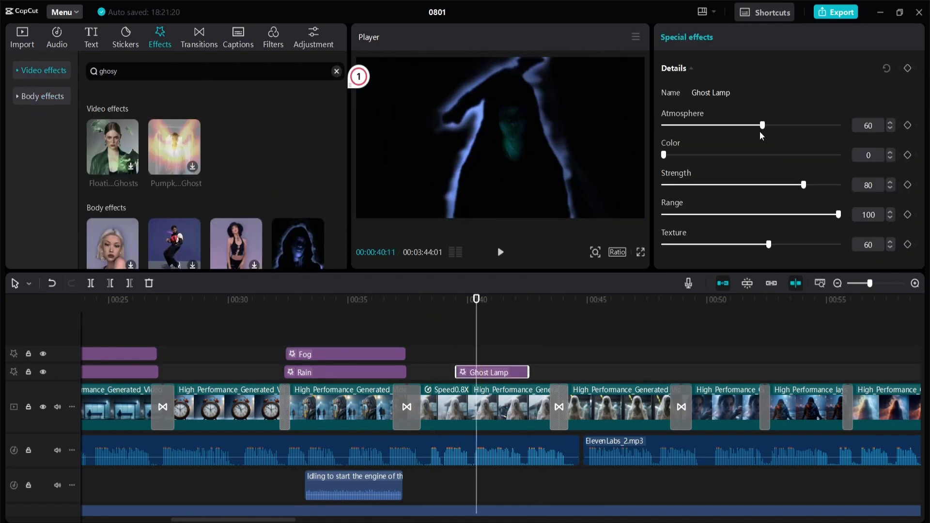
right_click(499, 372)
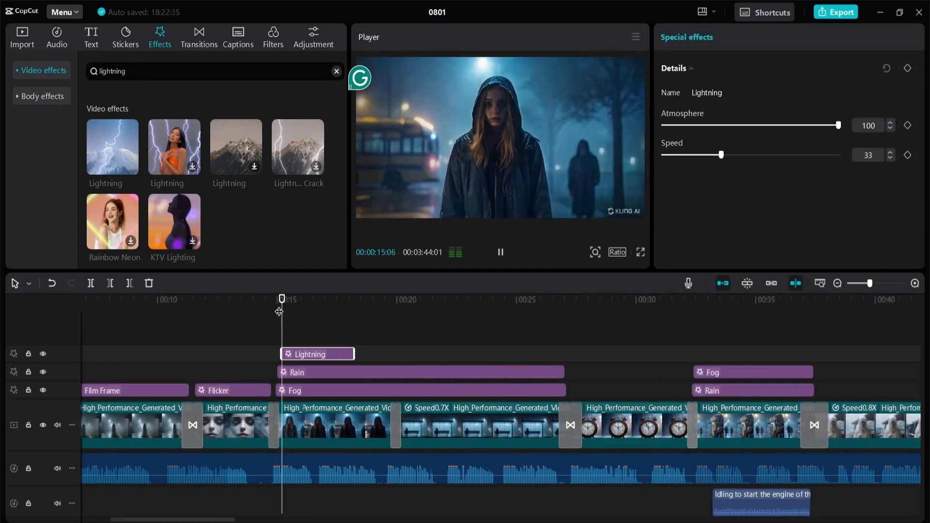
left_click(300, 300)
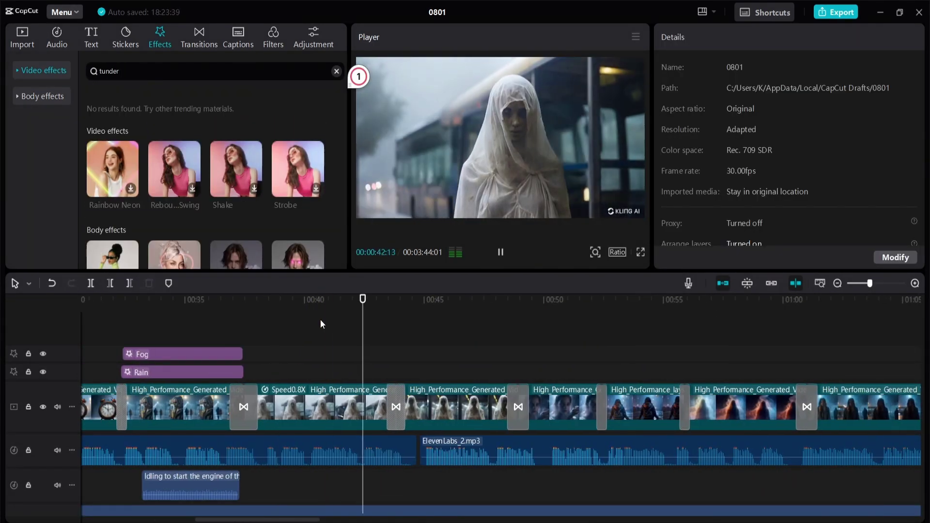
- Add a Fog effect above the veiled ghost clip
left_click(353, 367)
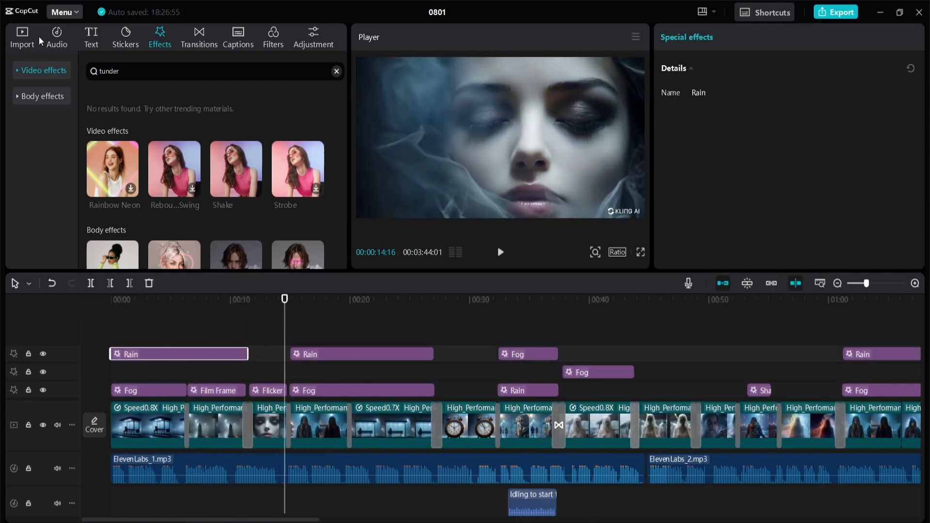
- Search the sound effects for "rain", preview the first two and add "Sound of rain, shower, large drops of rain" on a separate audio track
left_click(58, 43)
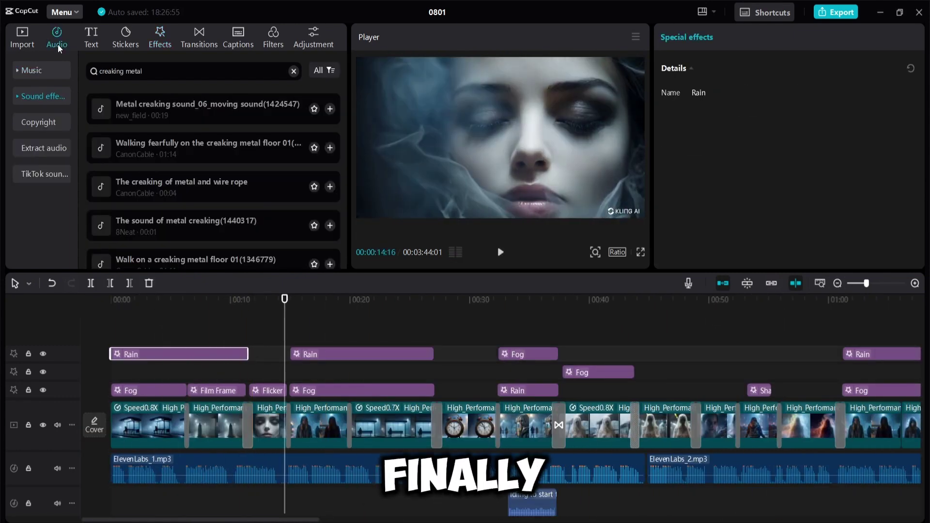
left_click(93, 78)
type("rain")
key("Return")
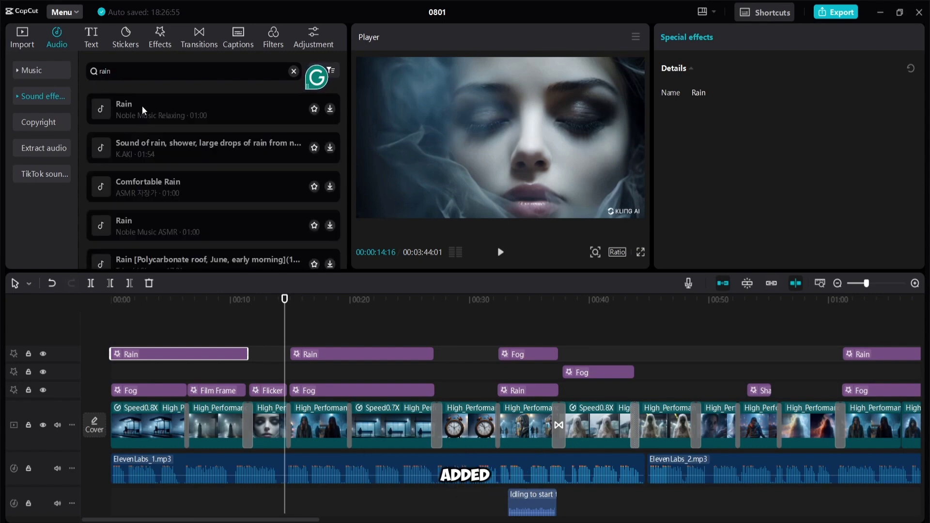
left_click(141, 106)
left_click(150, 149)
left_click_drag(150, 150, 340, 494)
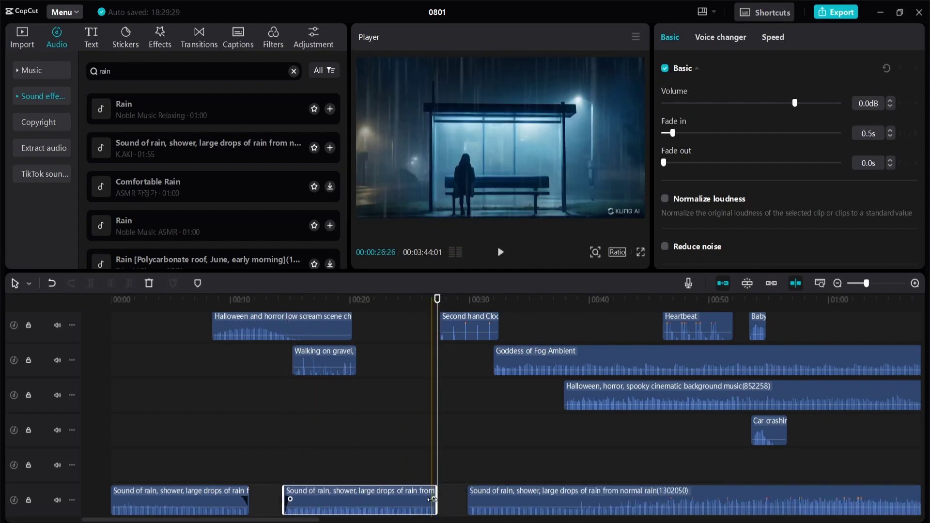
- Review the placed rain sounds and the effect tracks along the timeline
left_click(503, 298)
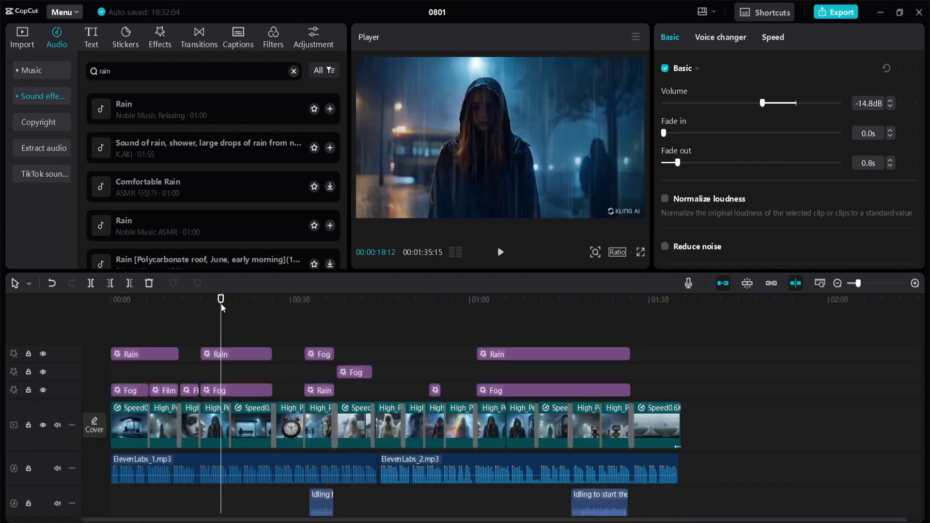
scroll(270, 409, "down", 6)
scroll(270, 409, "up", 6)
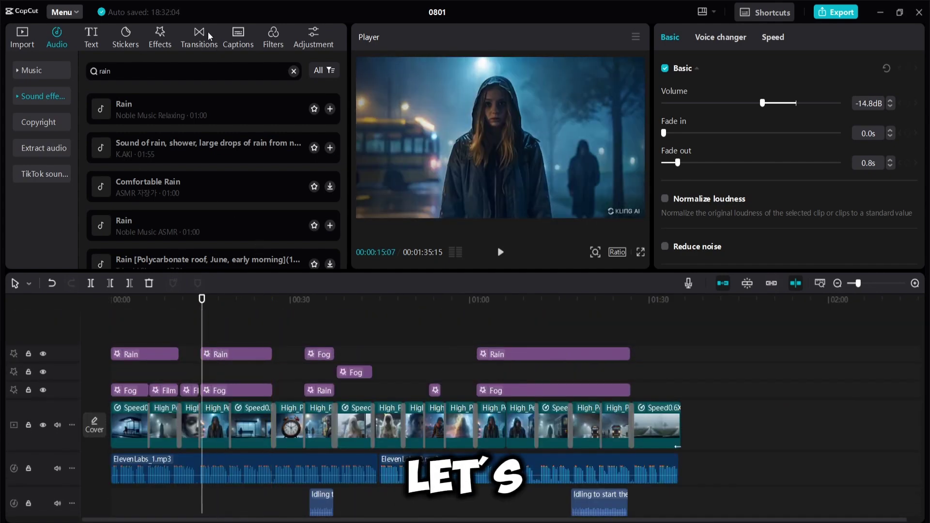
- Generate English auto captions for the narration, starting at the beginning of the video
left_click(89, 38)
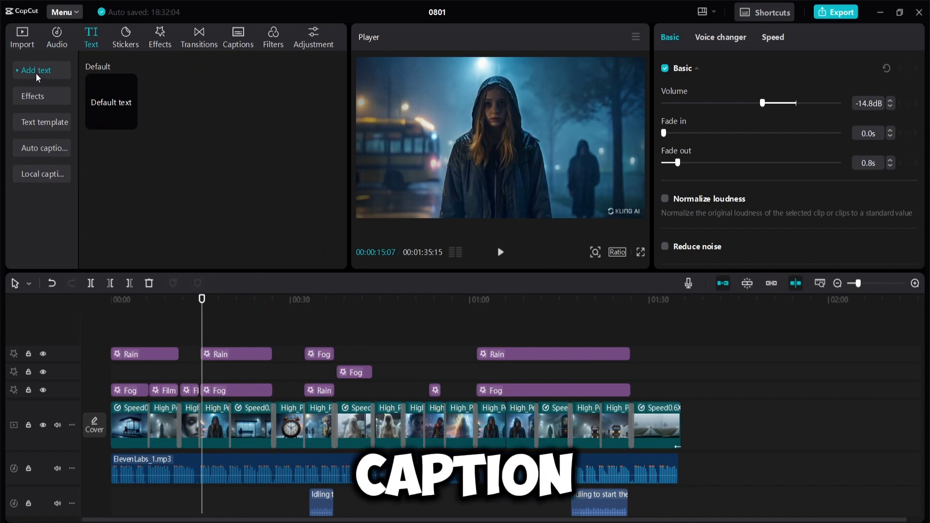
left_click(43, 153)
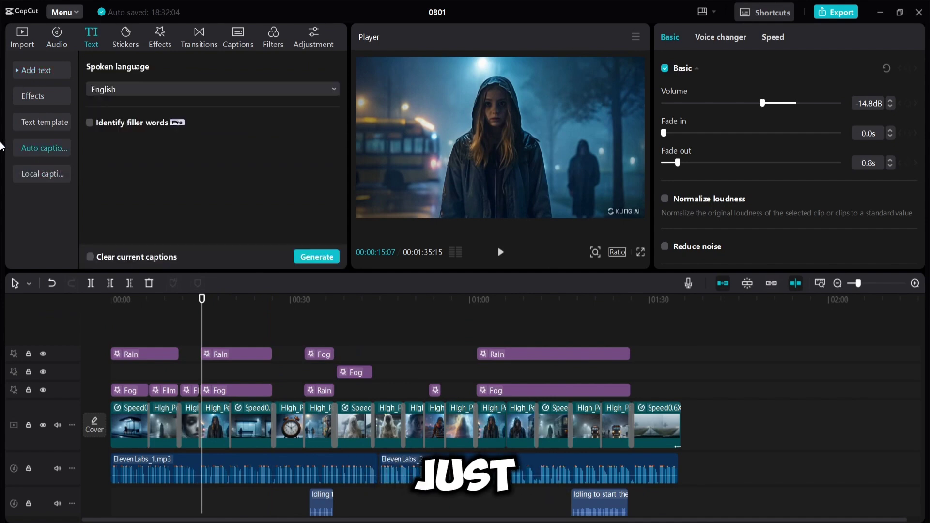
key("Home")
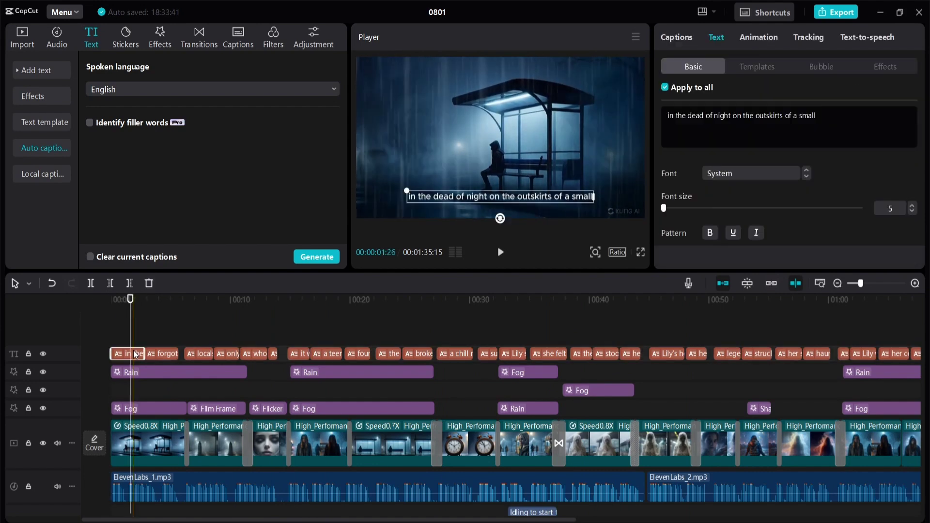
- Look through the caption animations and all text templates for a style that suits the horror story
left_click(765, 36)
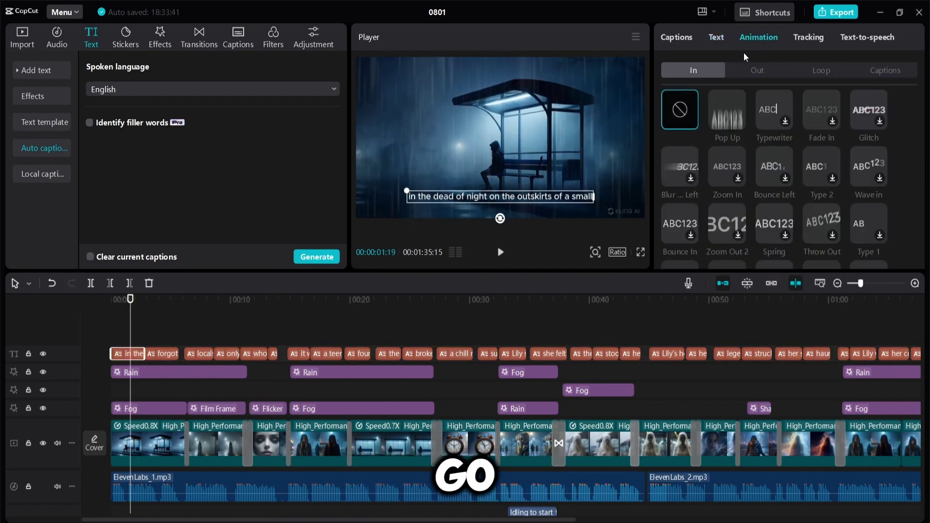
left_click(675, 37)
left_click(716, 37)
left_click(746, 65)
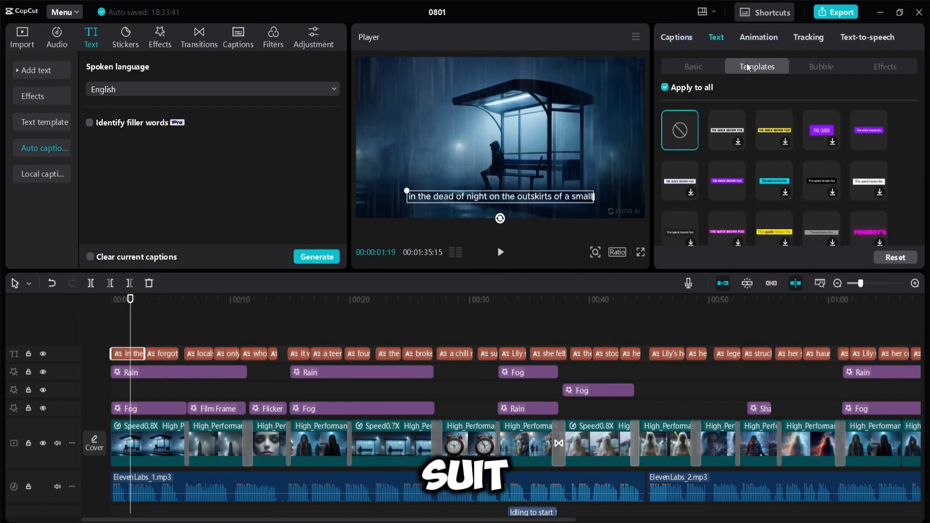
scroll(719, 183, "down", 10)
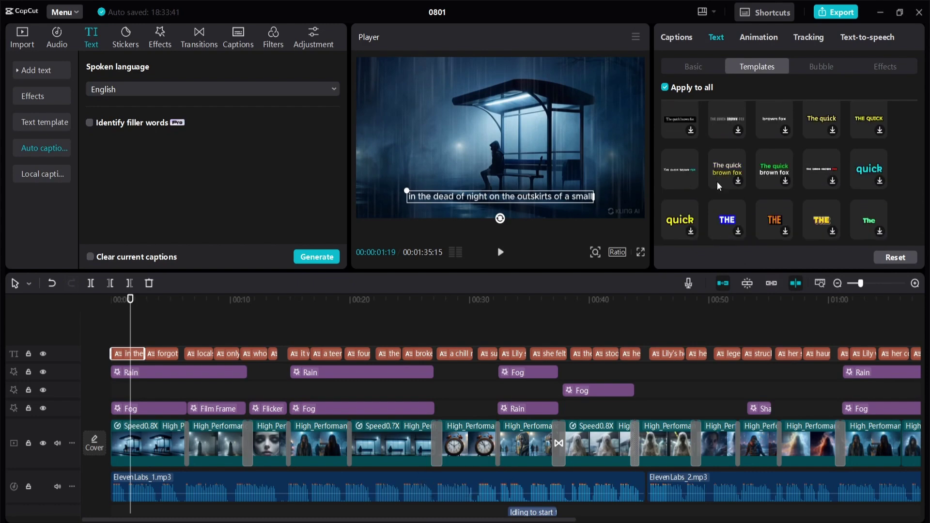
scroll(821, 172, "down", 1)
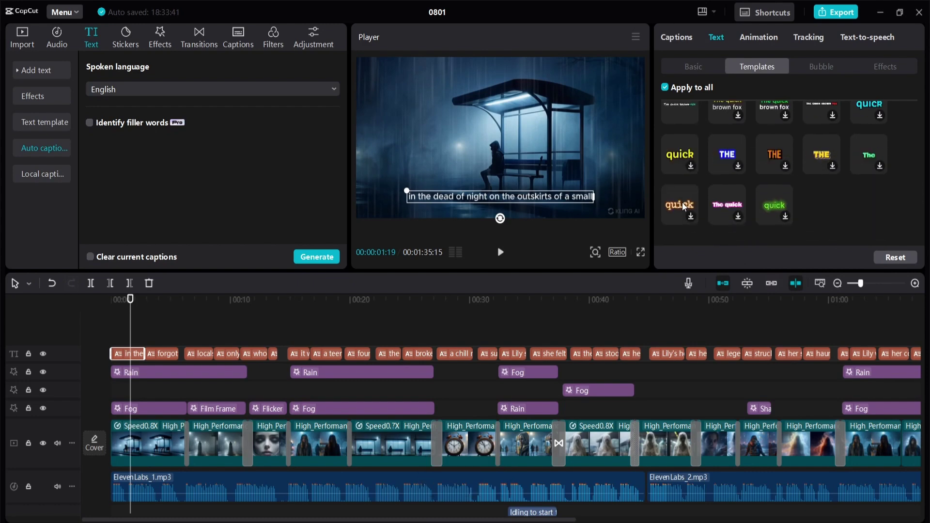
scroll(772, 194, "up", 1)
scroll(704, 186, "up", 2)
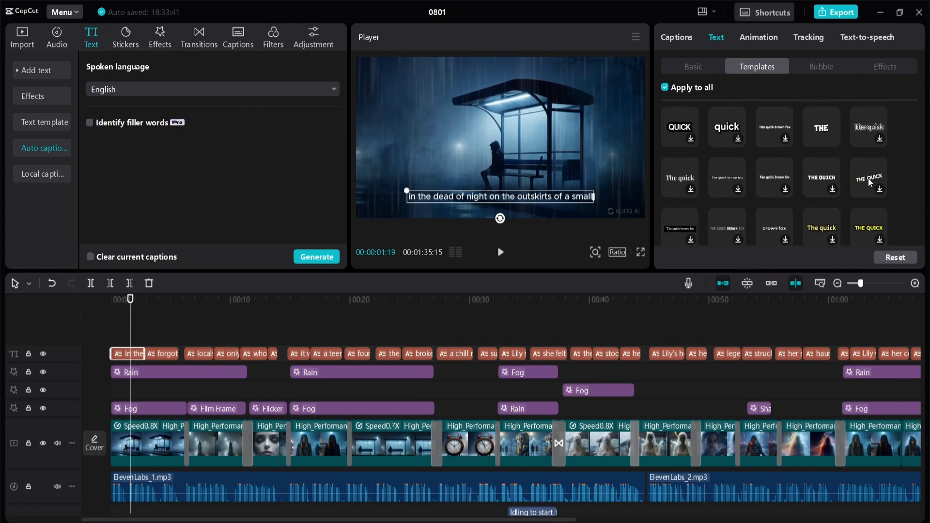
scroll(867, 184, "up", 2)
scroll(731, 156, "up", 2)
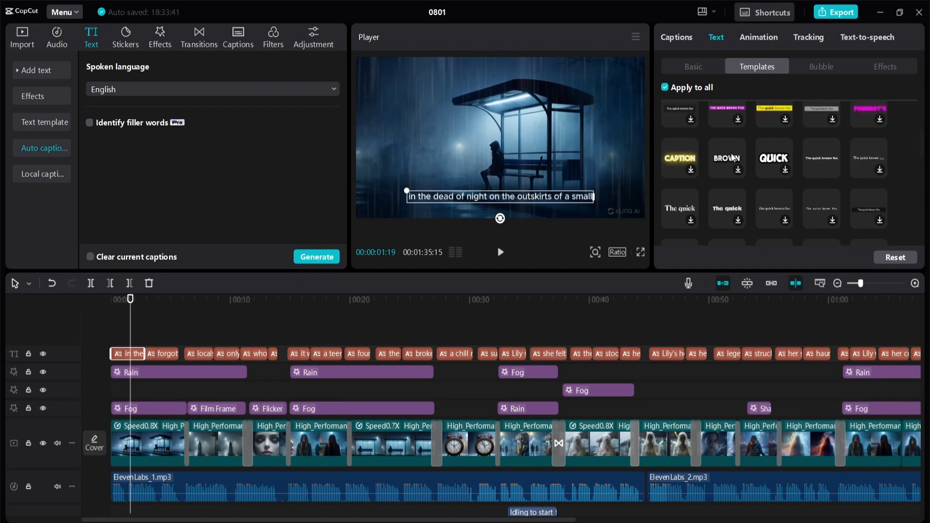
scroll(799, 172, "up", 1)
scroll(723, 170, "up", 2)
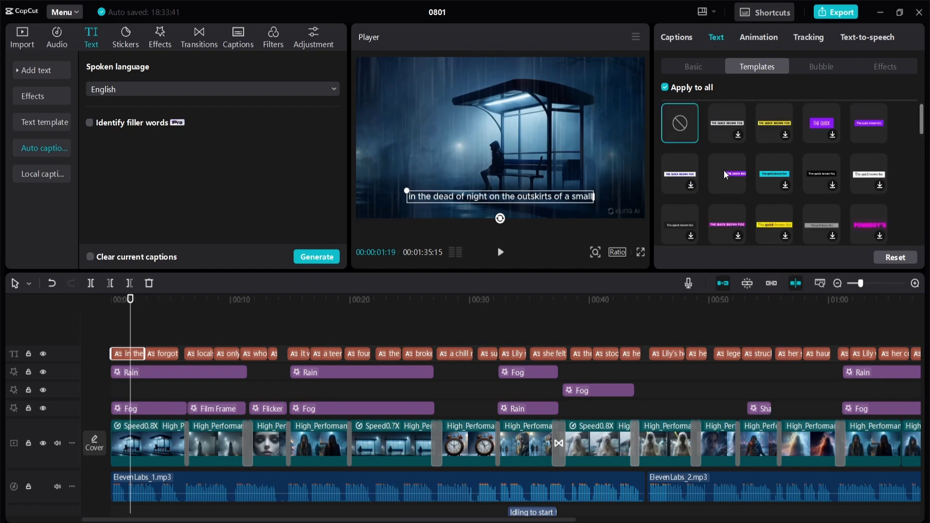
- Look through the Bubble and Effects text styles available for the captions
left_click(821, 66)
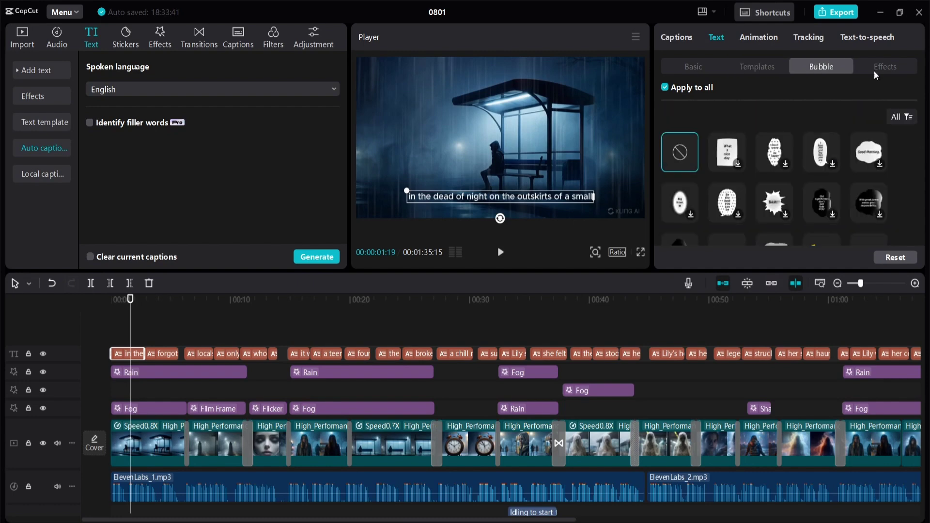
left_click(883, 68)
scroll(765, 169, "down", 1)
- Try the text template with the magenta highlight on all captions and play the opening to preview it
left_click(757, 67)
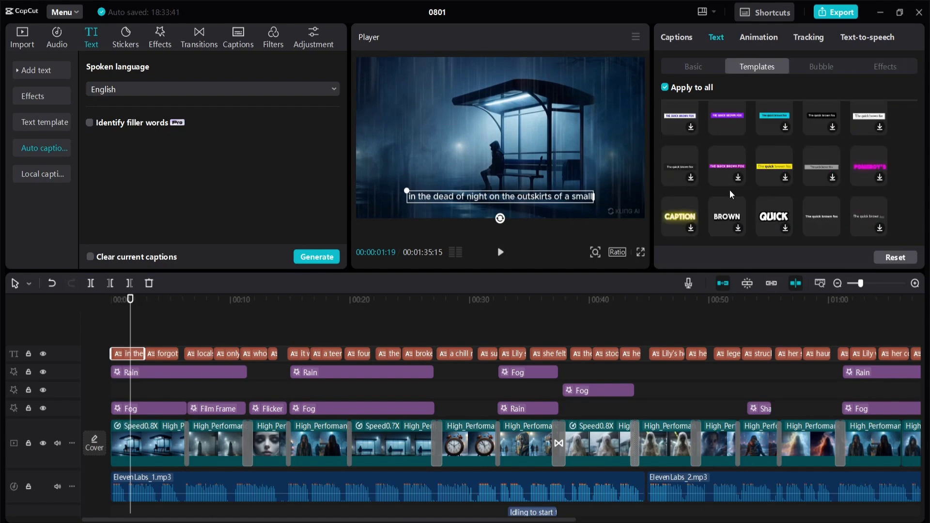
key("space")
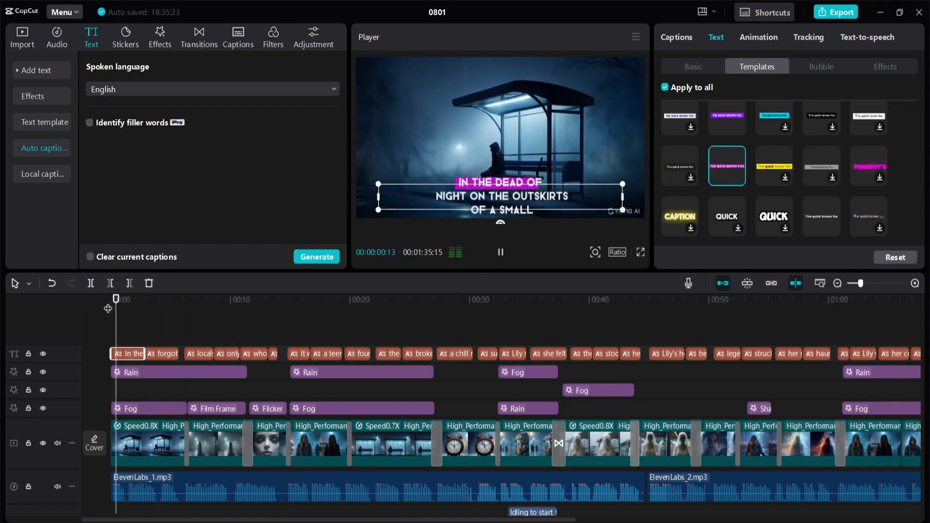
key("space")
- Apply the white text template with the teal highlighted word to all captions and play the video from the start to preview it
scroll(710, 170, "down", 5)
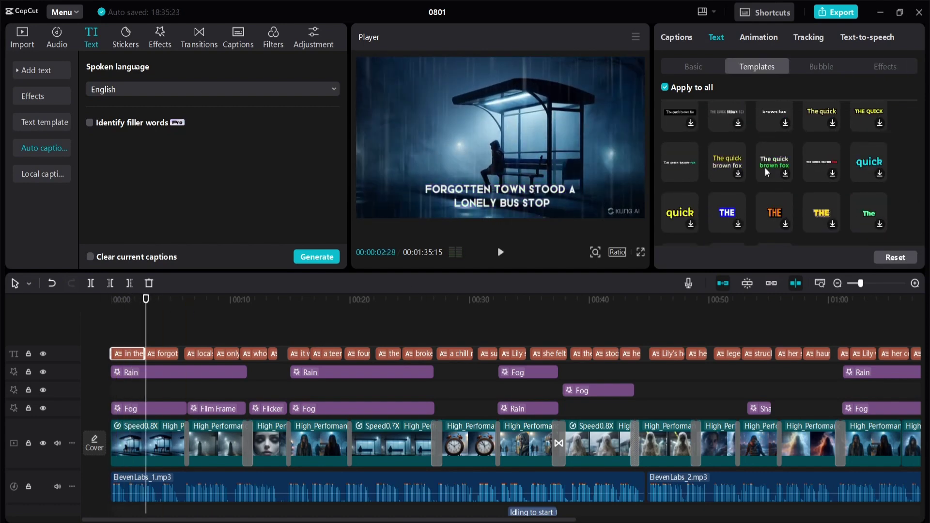
scroll(693, 213, "up", 1)
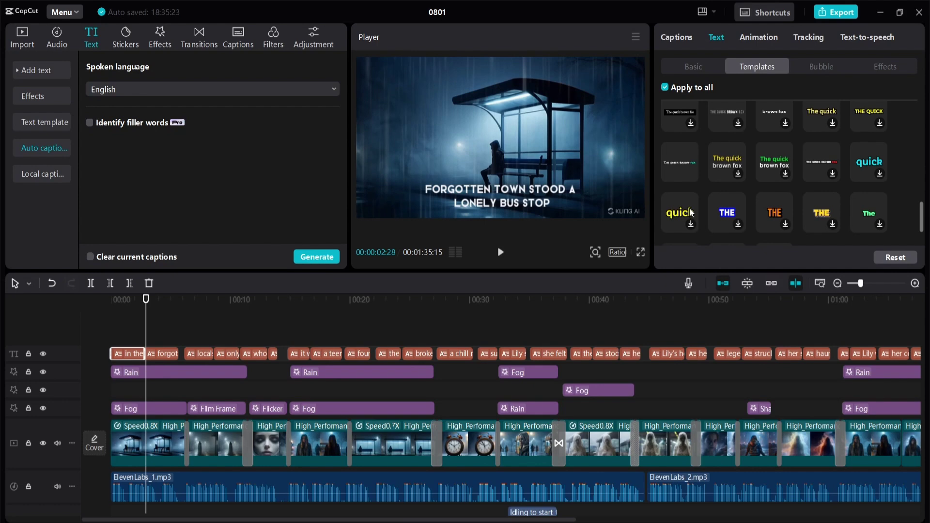
left_click(683, 165)
left_click(112, 304)
key("space")
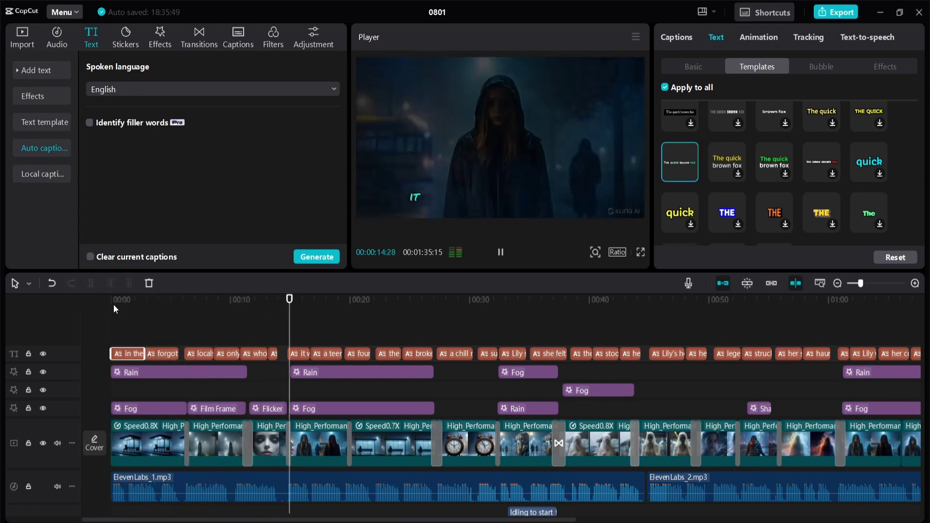
key("space")
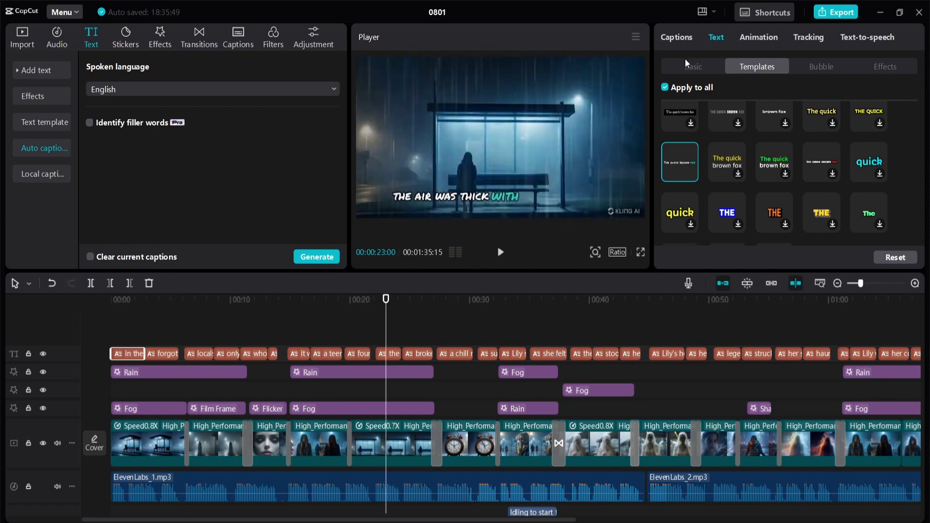
- Check the basic text settings of the captions, return to the templates and continue previewing the captioned video
left_click(692, 66)
scroll(859, 165, "down", 5)
scroll(860, 164, "up", 8)
left_click(756, 66)
key("space")
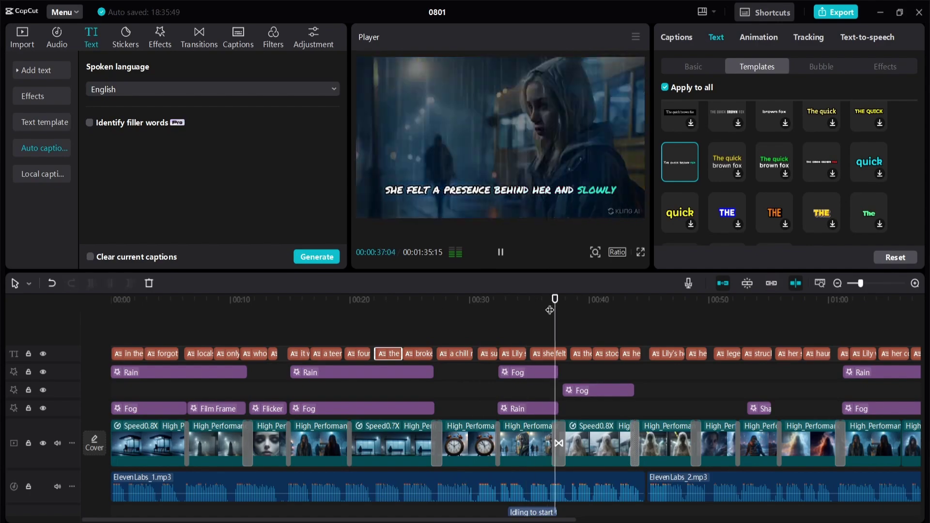
- Export the finished video under the name "lily" as a 1080P H.264 mp4 at 30fps
key("ctrl+e")
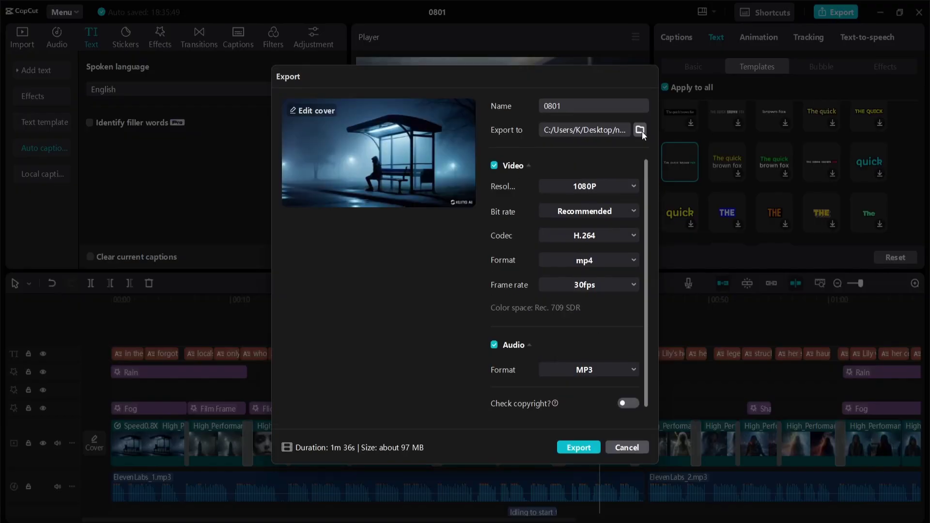
type("lily")
left_click(579, 447)
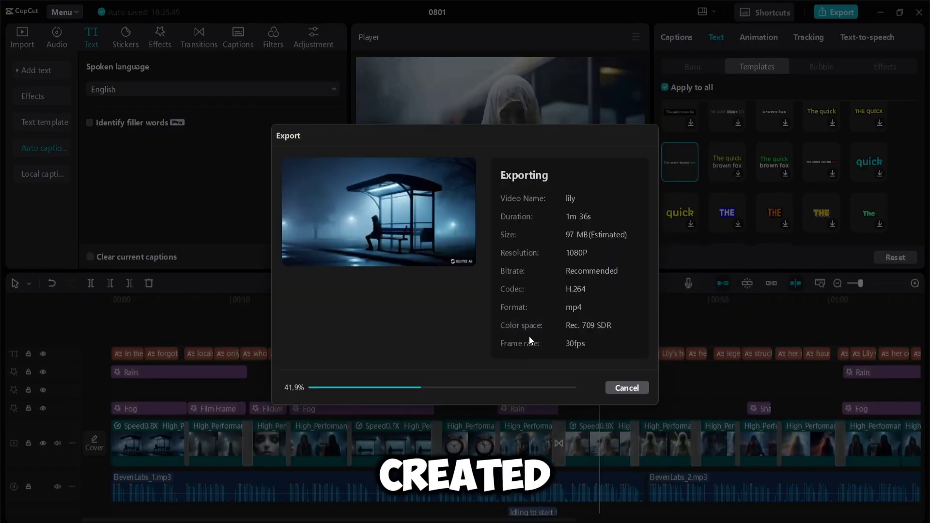